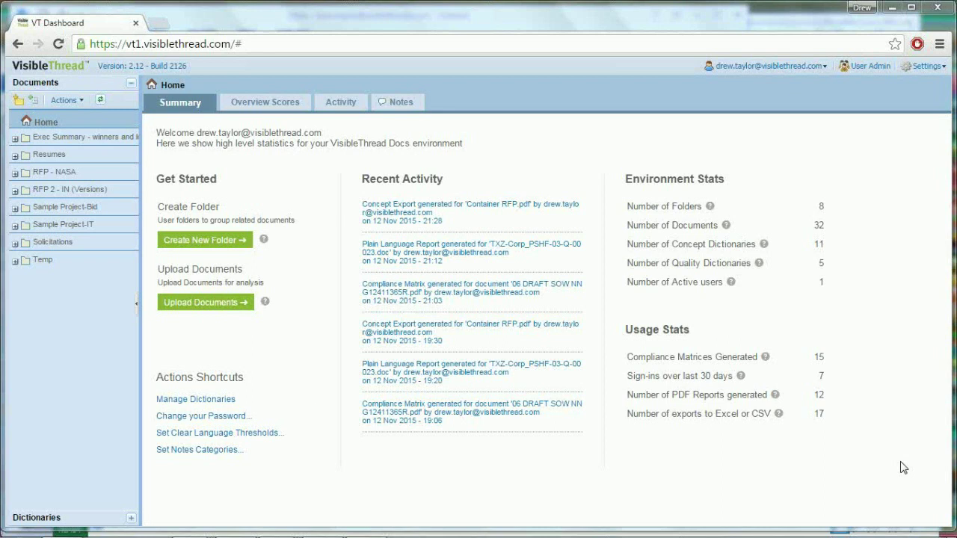
- Open the Resumes folder's Concept Tracking analysis and examine the FIT Affinity 2 term matches across the resumes
click(16, 158)
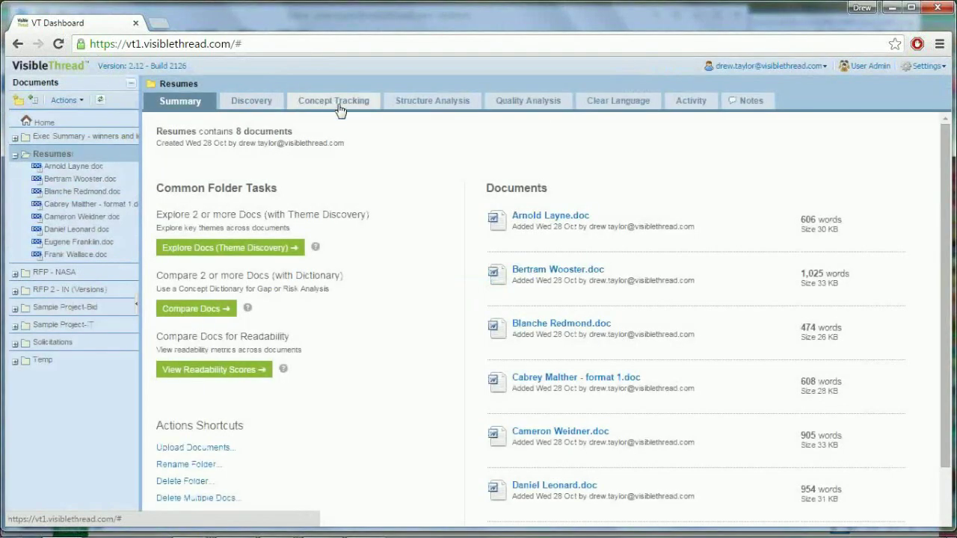
click(337, 105)
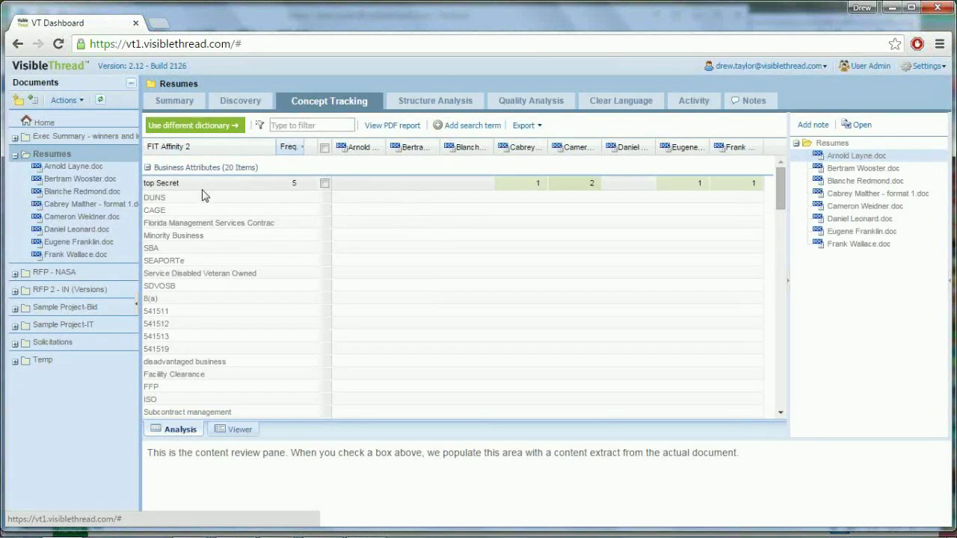
scroll(196, 203, down, 5)
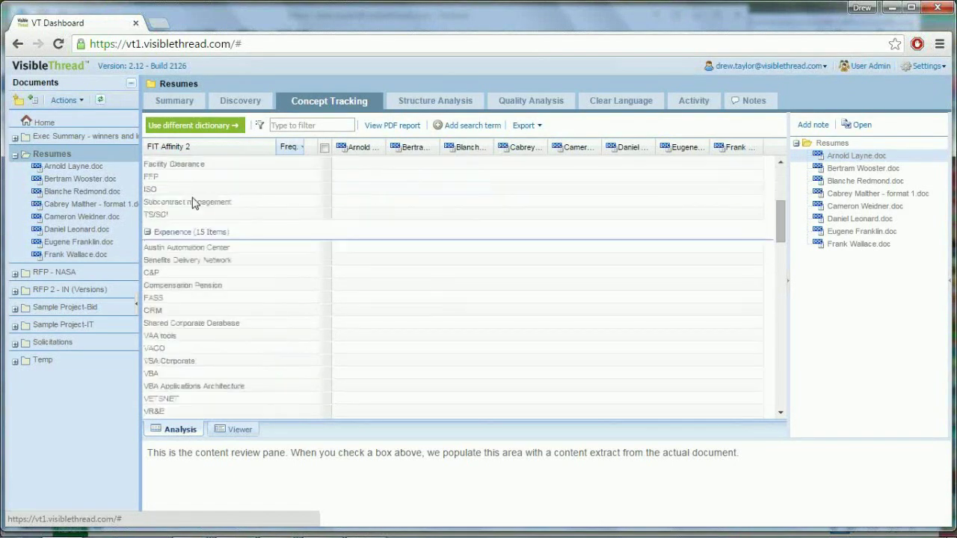
scroll(193, 201, down, 6)
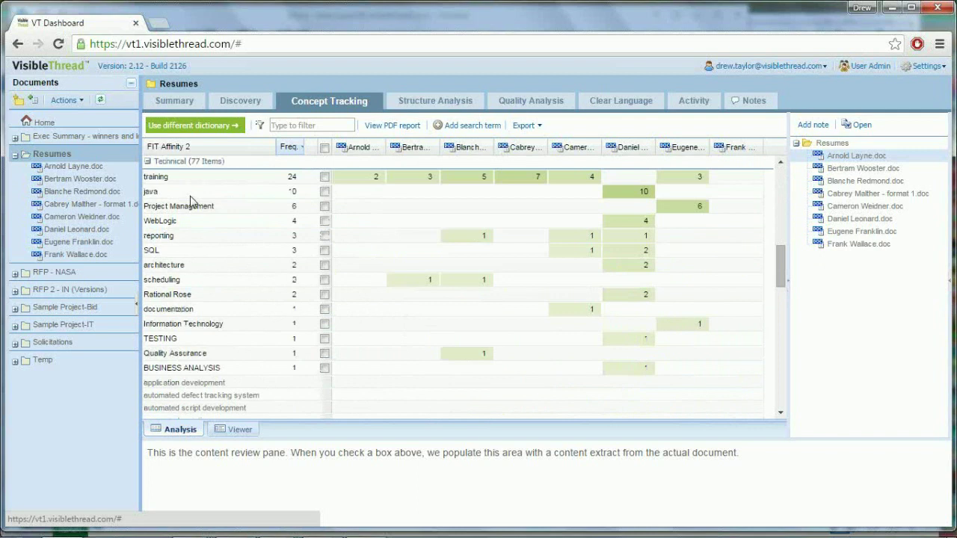
scroll(201, 216, down, 8)
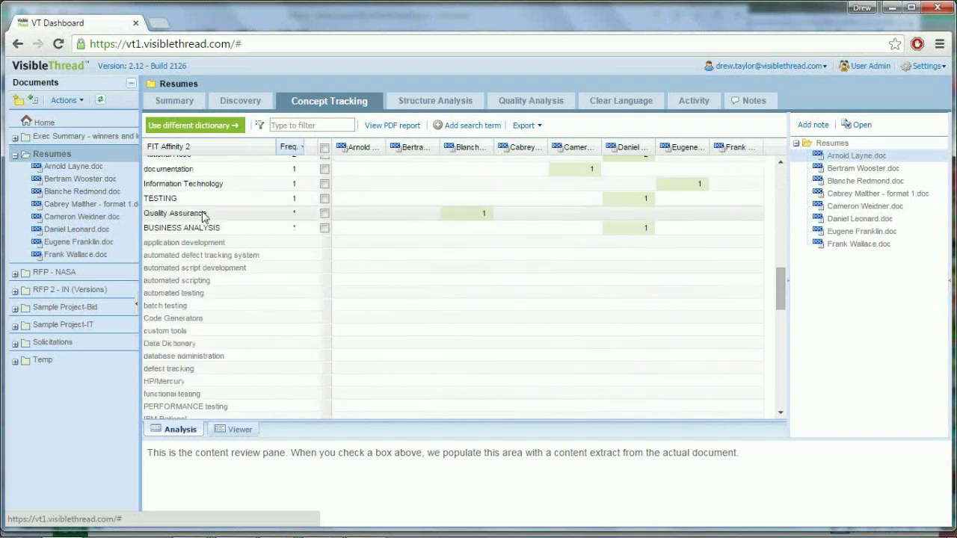
scroll(201, 216, down, 10)
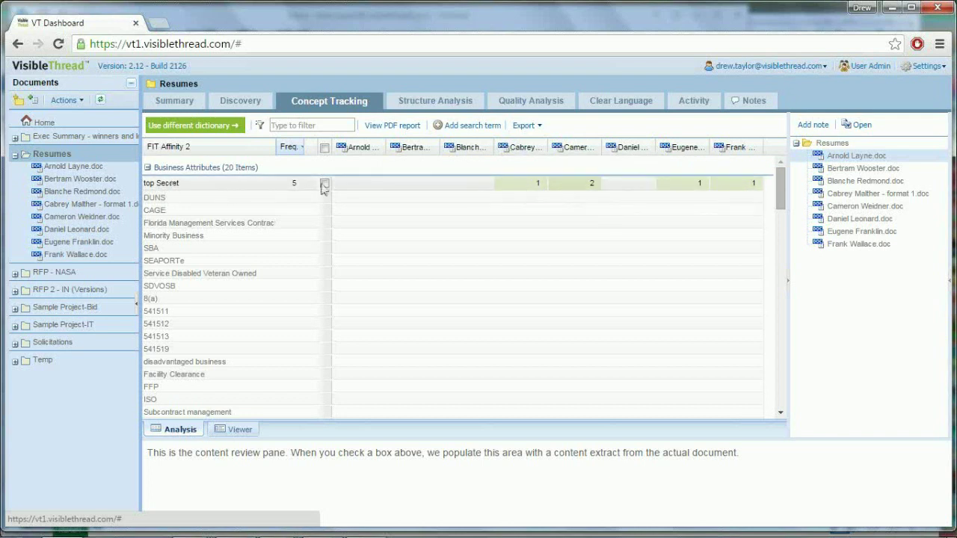
scroll(518, 247, down, 1)
scroll(356, 205, up, 1)
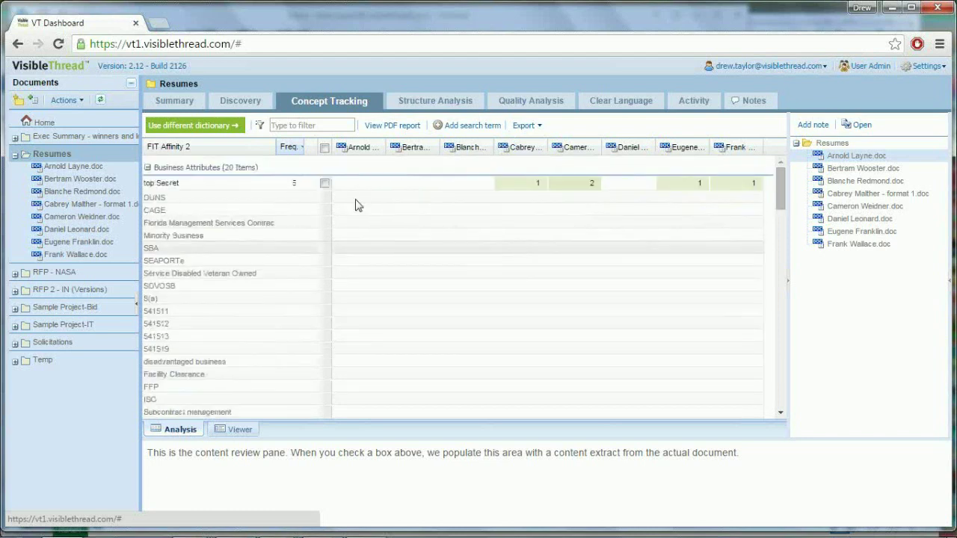
- Review the concept dictionaries available for the Resumes folder without choosing a different one
click(197, 129)
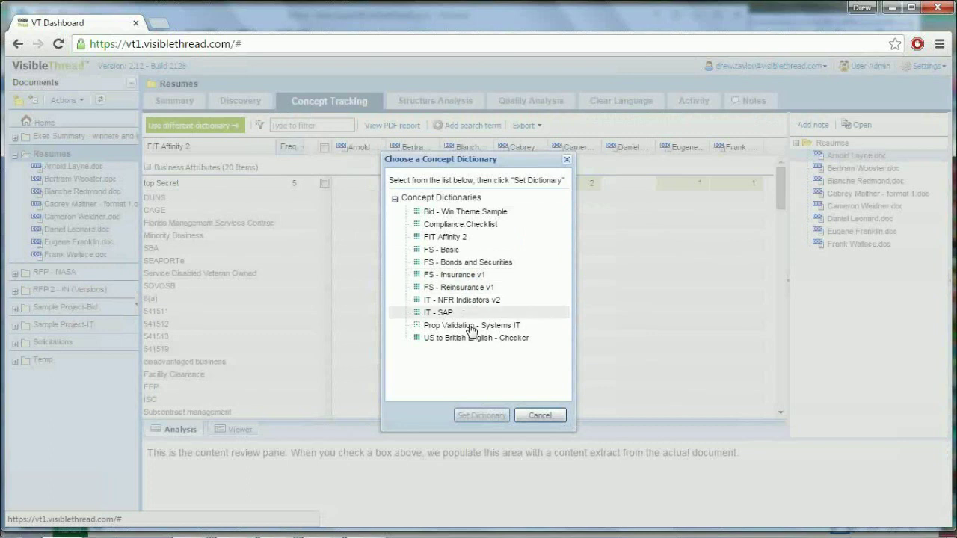
click(566, 162)
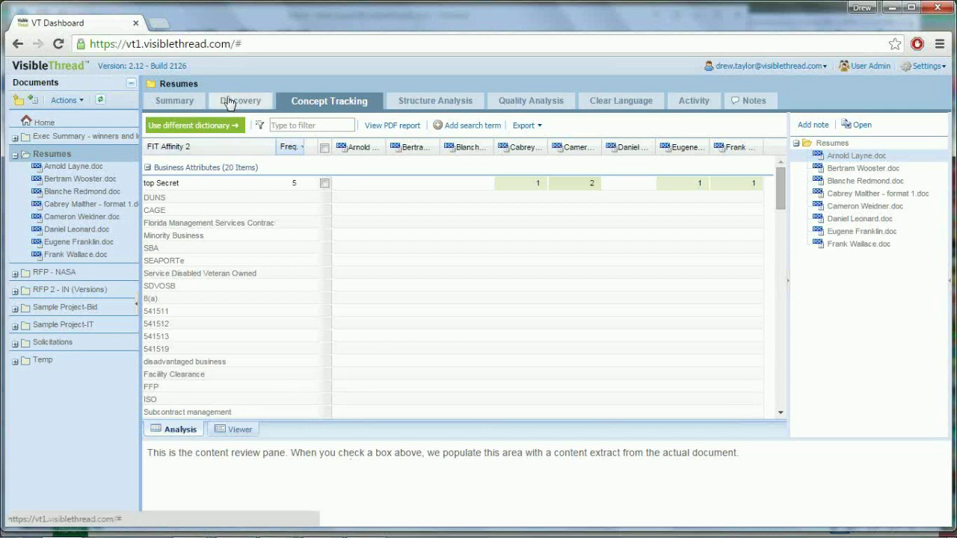
mouse_move(230, 101)
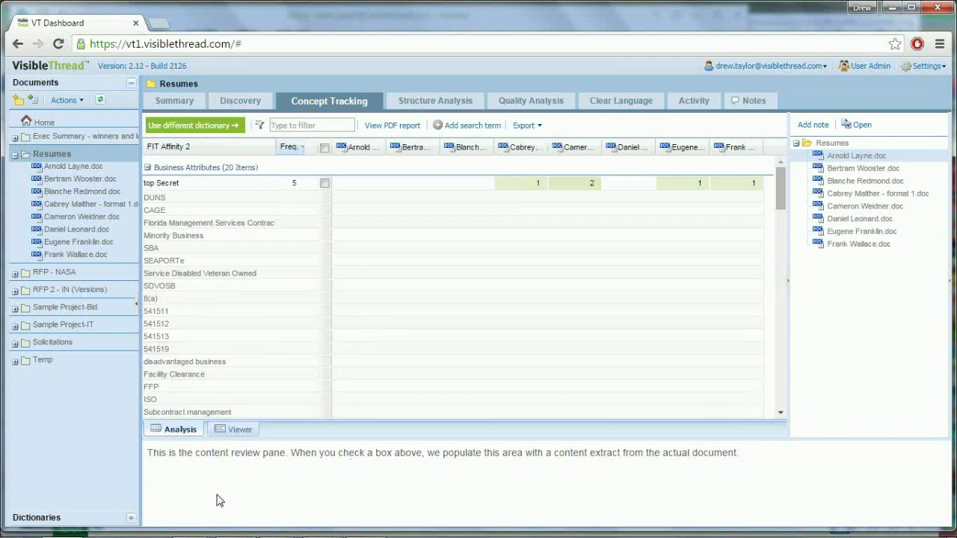
- Create a new concept dictionary named "Resume Checker 1"
click(131, 520)
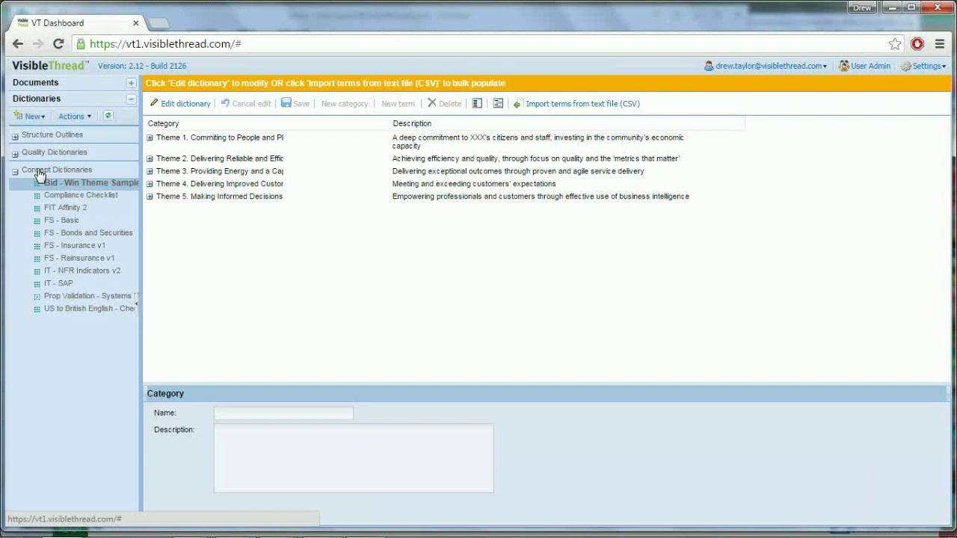
click(44, 122)
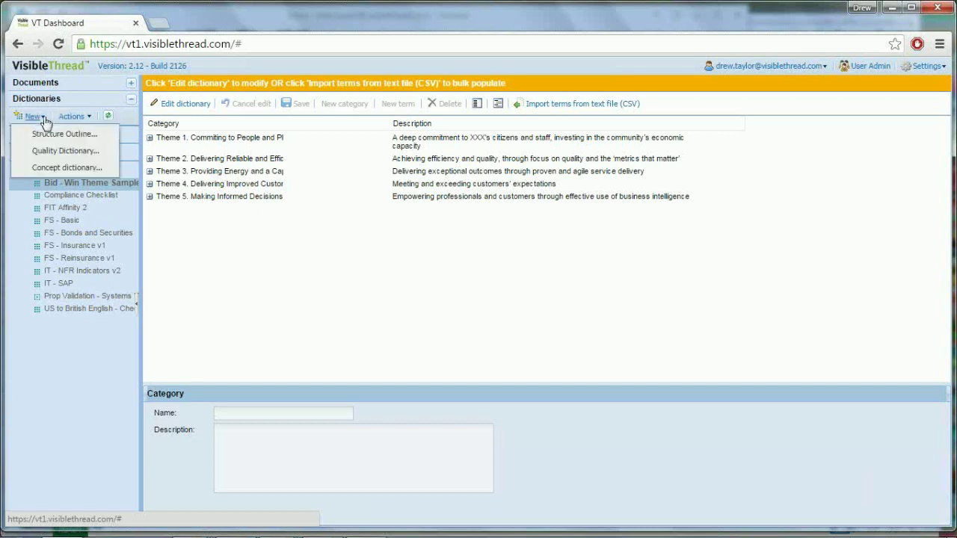
click(63, 170)
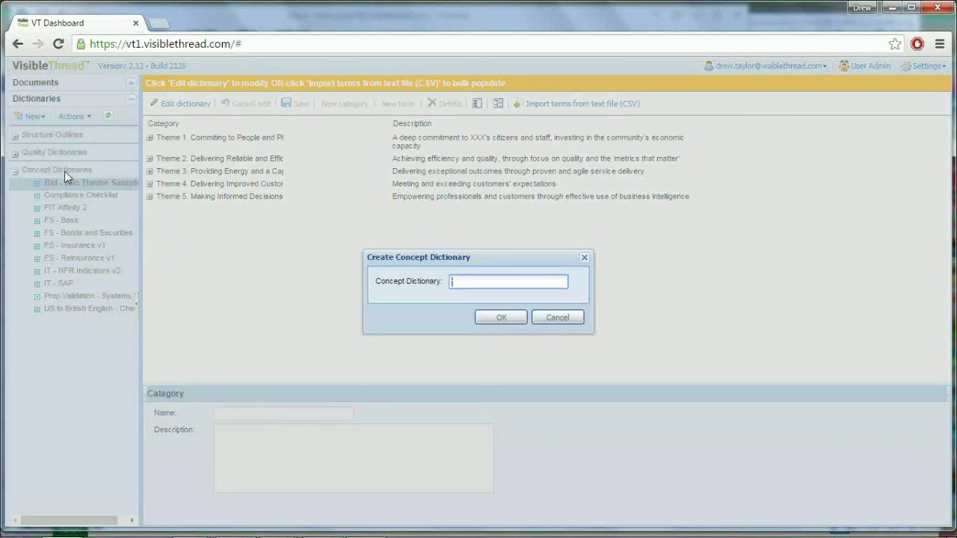
text(Re)
text(ume Checker 1)
click(501, 318)
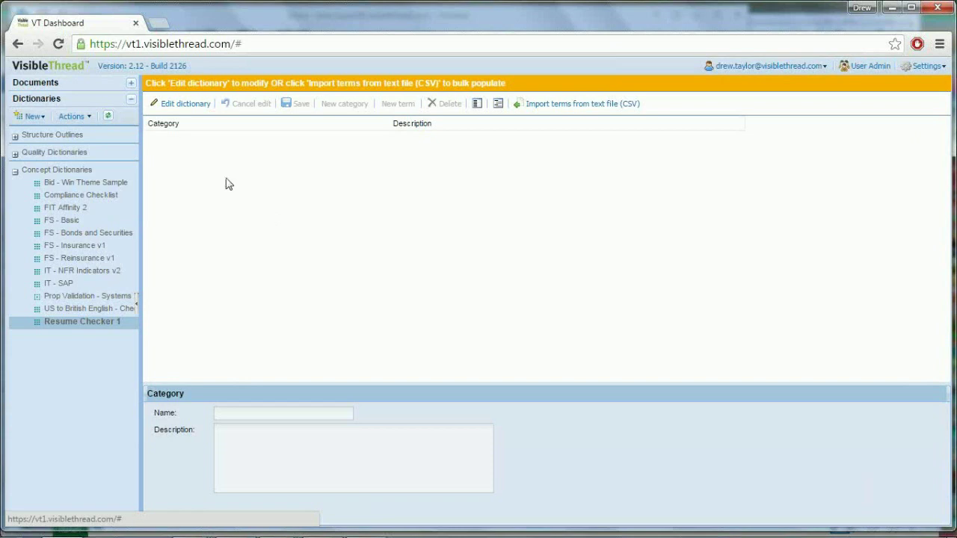
- Open the Resume Checker 1 dictionary for editing and add a category named "Security"
click(183, 111)
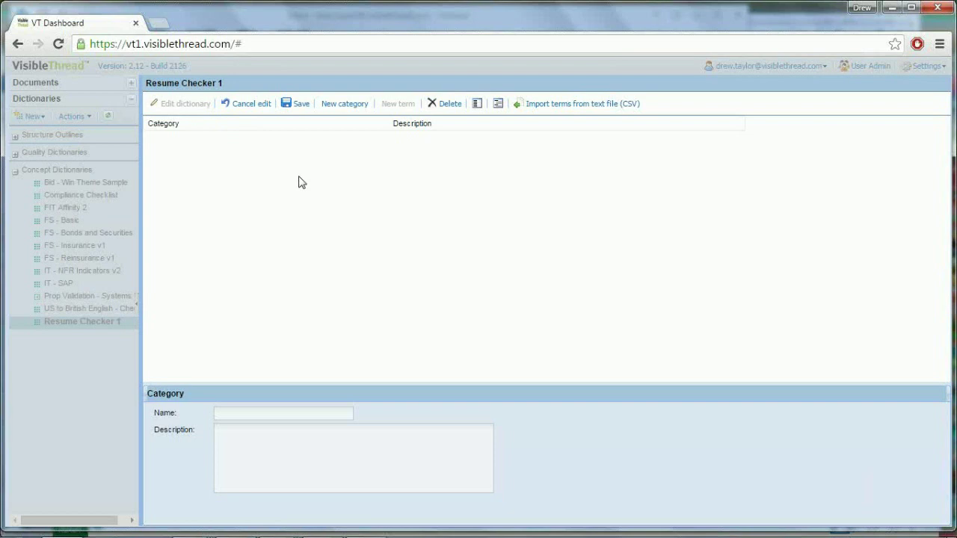
click(346, 105)
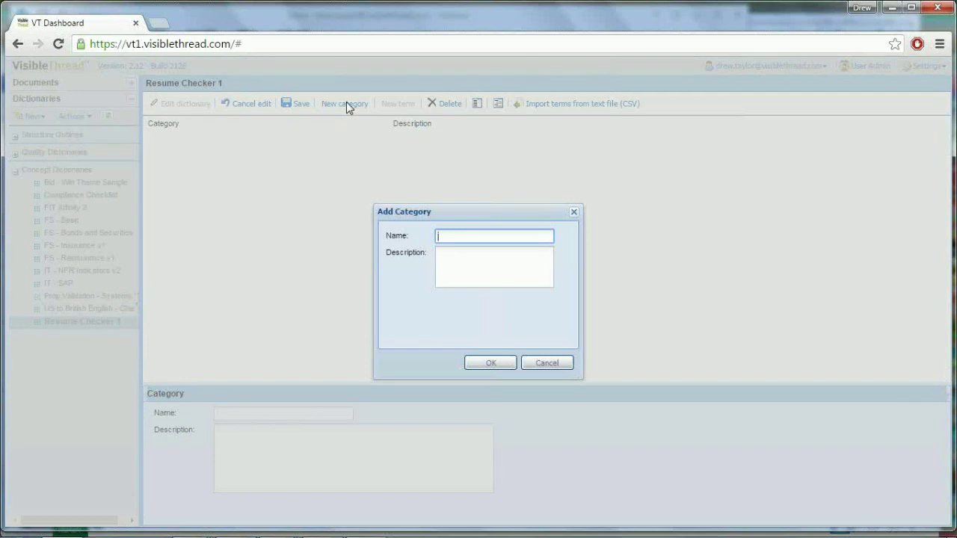
text(Security)
click(494, 364)
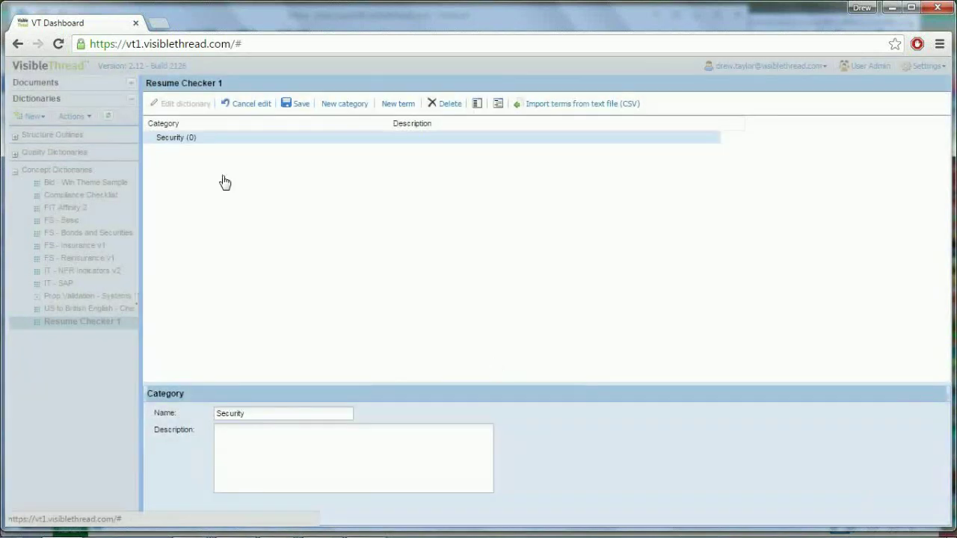
- Add the term "security" to the Security category, leaving its description empty
click(389, 107)
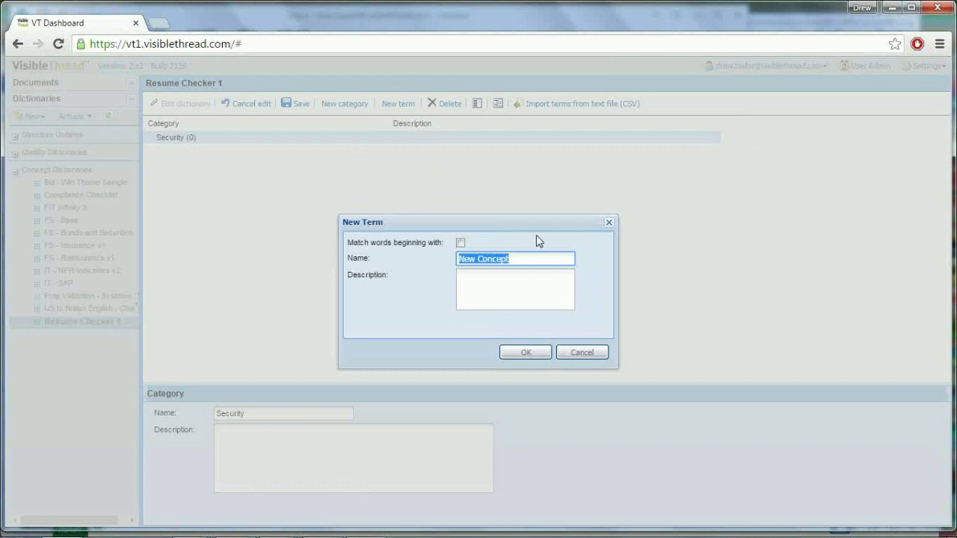
text(security)
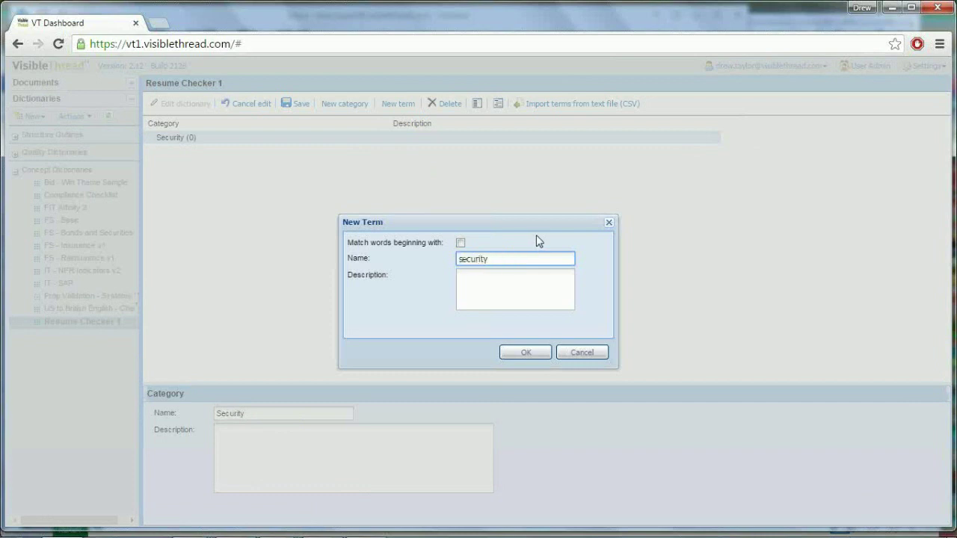
click(519, 276)
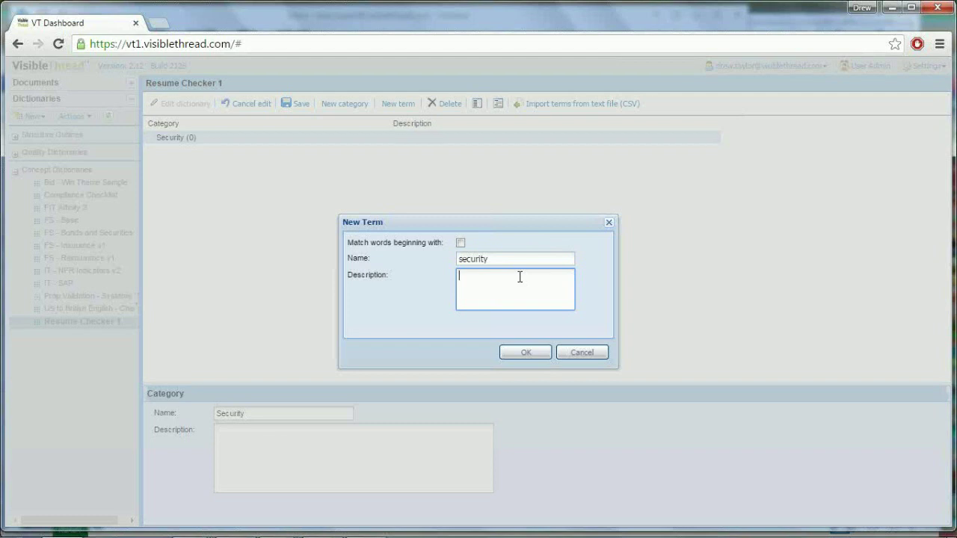
click(515, 259)
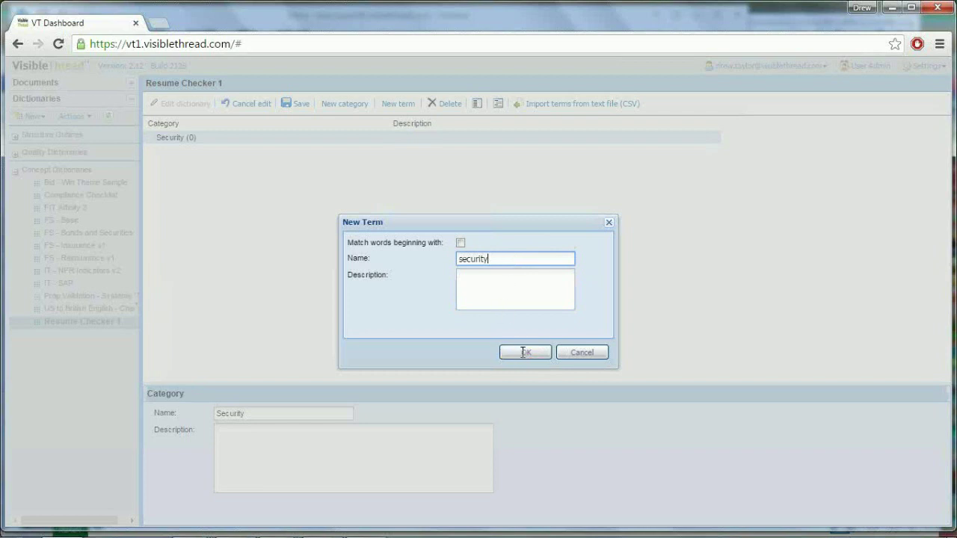
click(529, 293)
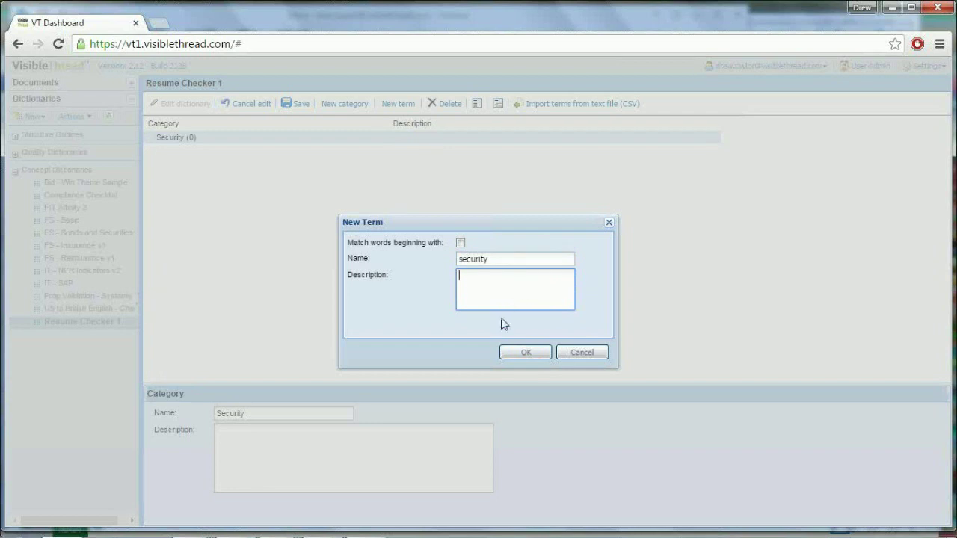
click(521, 356)
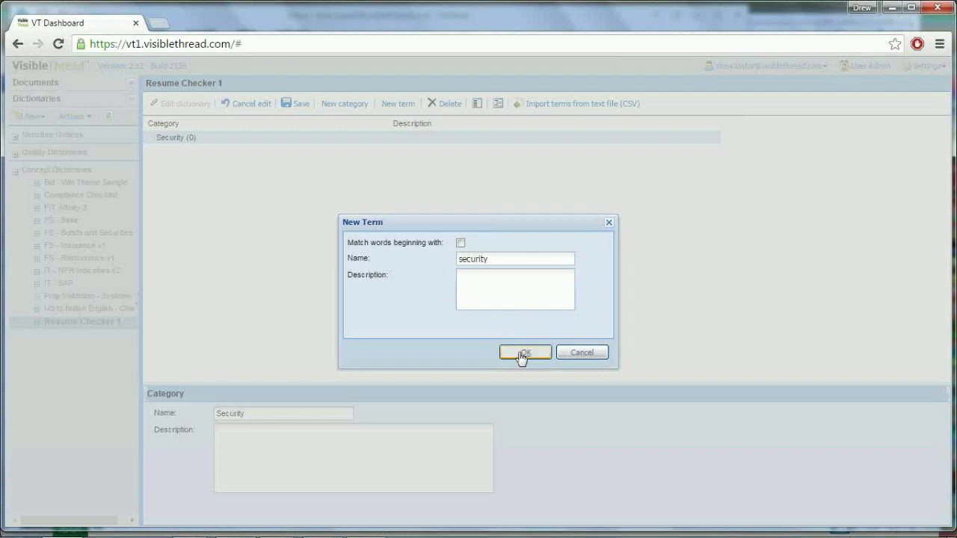
click(522, 356)
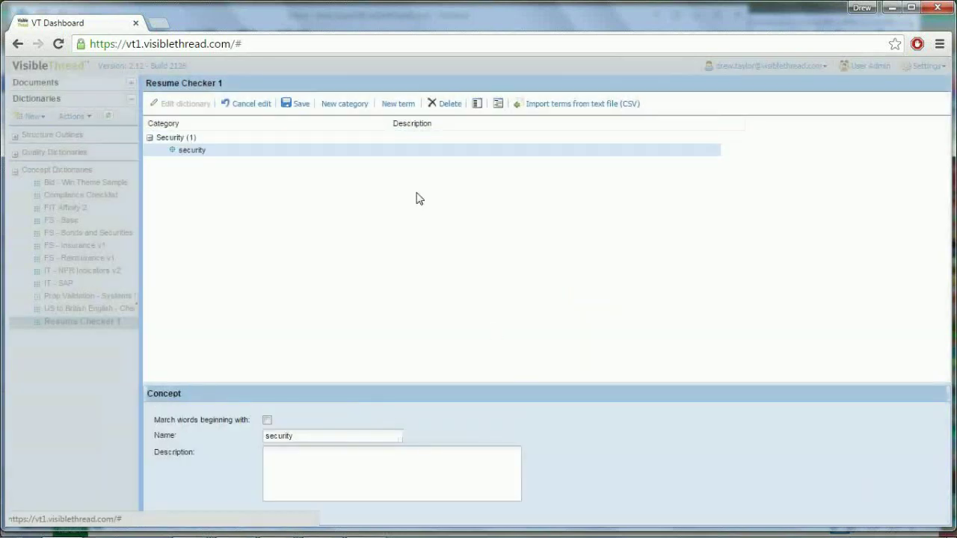
- Add the terms "top secret" and "clearance" to the Security category
click(389, 105)
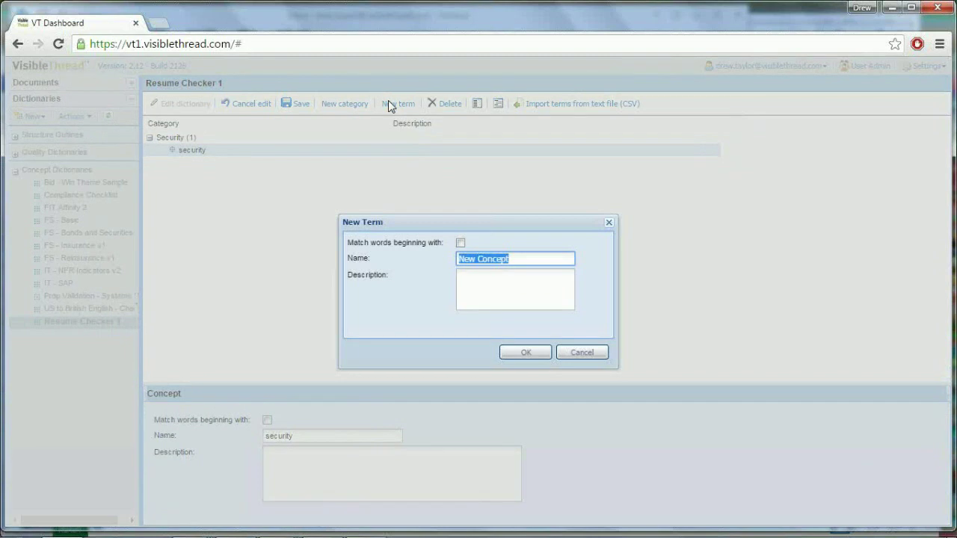
text(top secret)
click(525, 352)
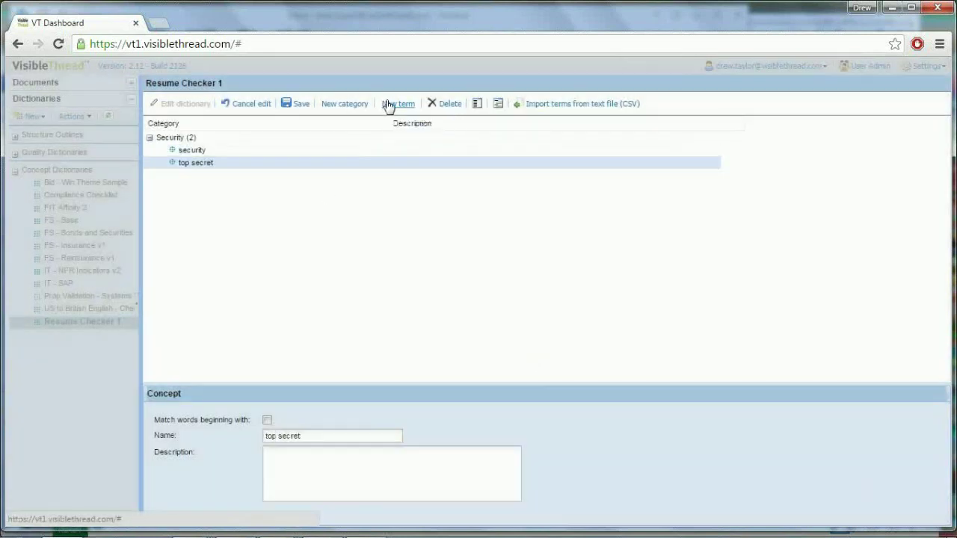
click(397, 104)
text(clearance)
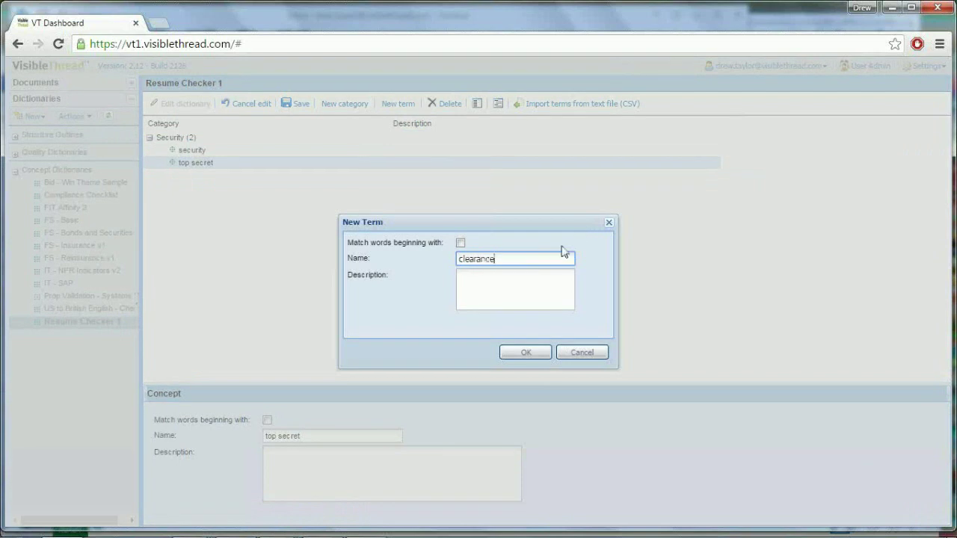
click(523, 353)
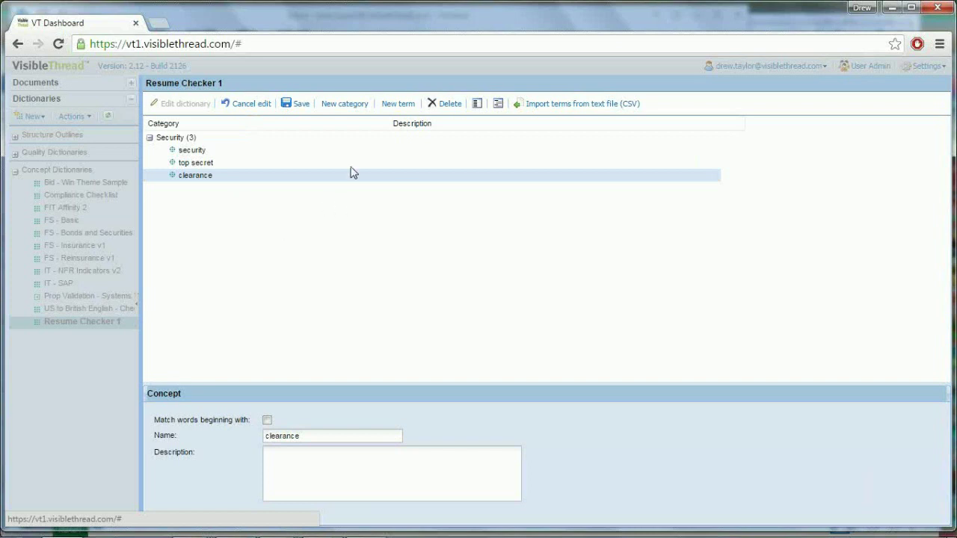
- Save the Resume Checker 1 dictionary and expand its Security category to review the terms
click(303, 108)
click(301, 107)
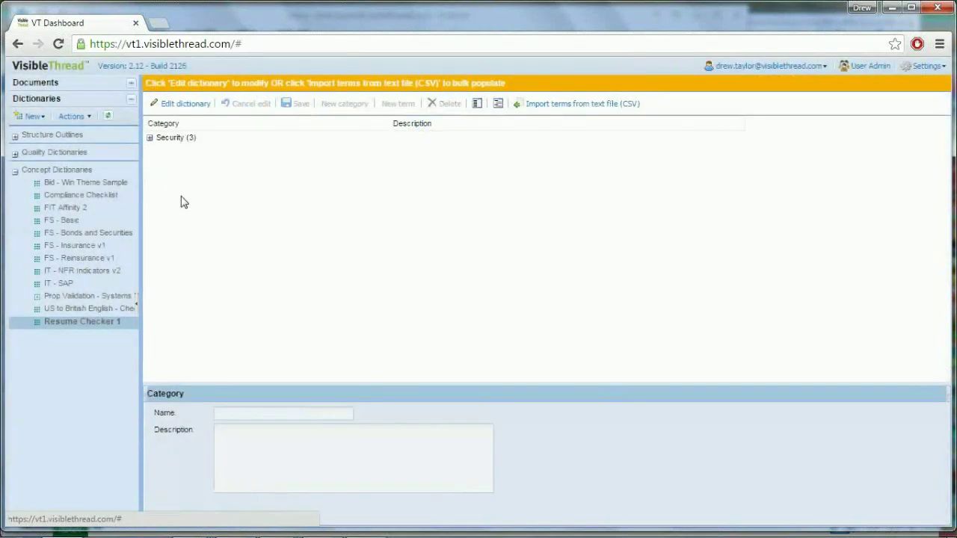
click(150, 138)
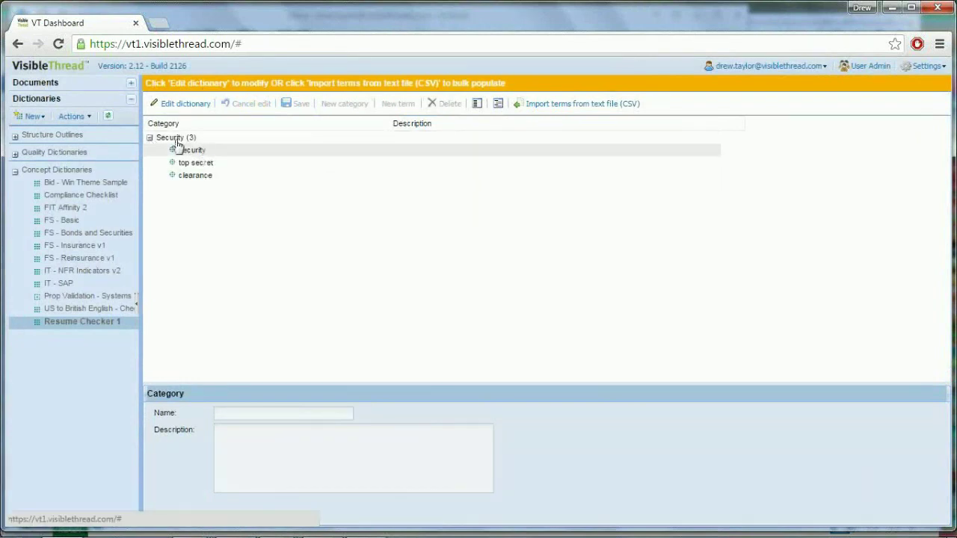
- Open concept tracking for the Resumes folder and set Resume Checker 1 as its concept dictionary
click(130, 83)
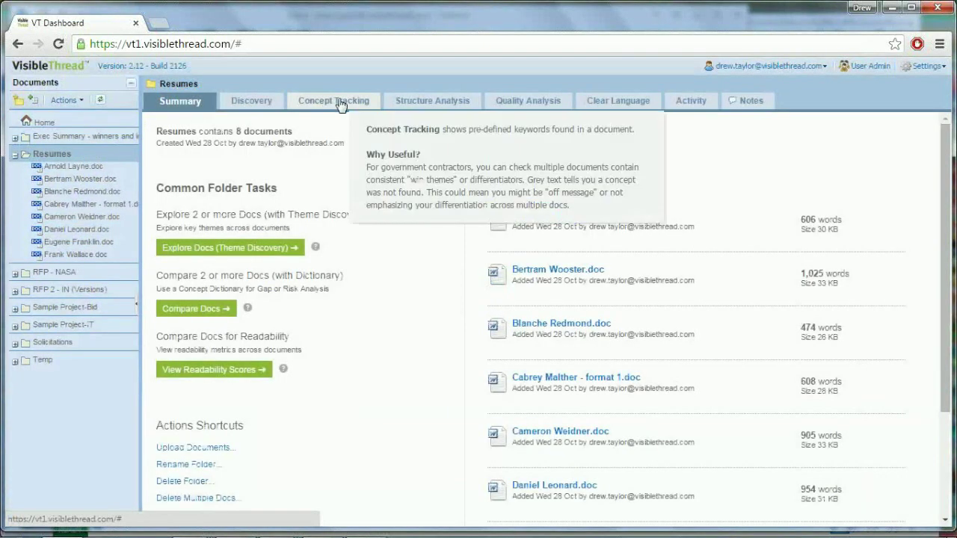
click(341, 105)
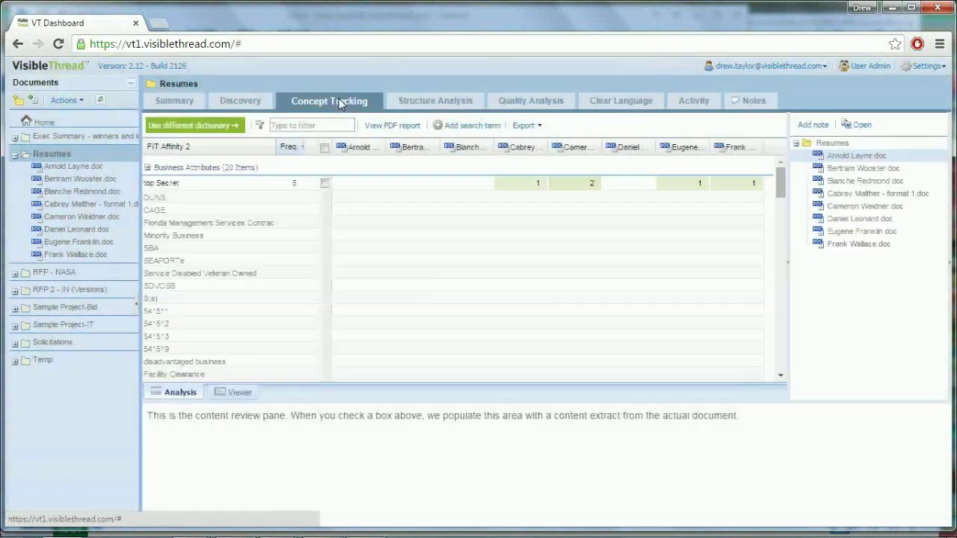
click(210, 129)
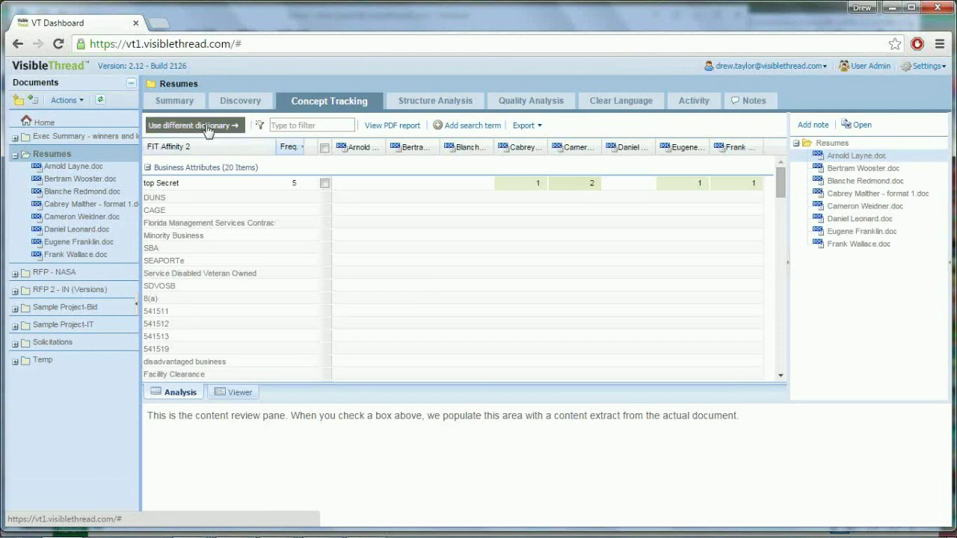
click(207, 127)
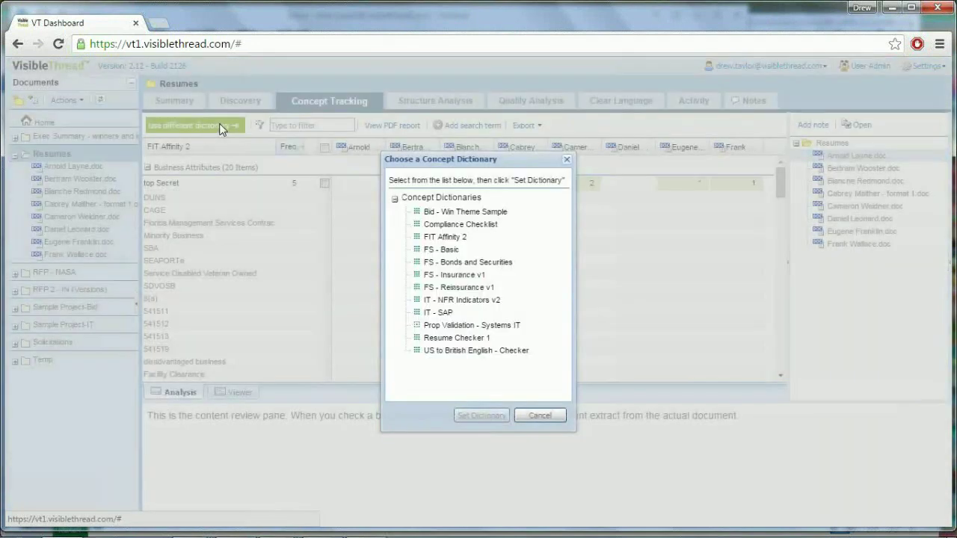
click(462, 342)
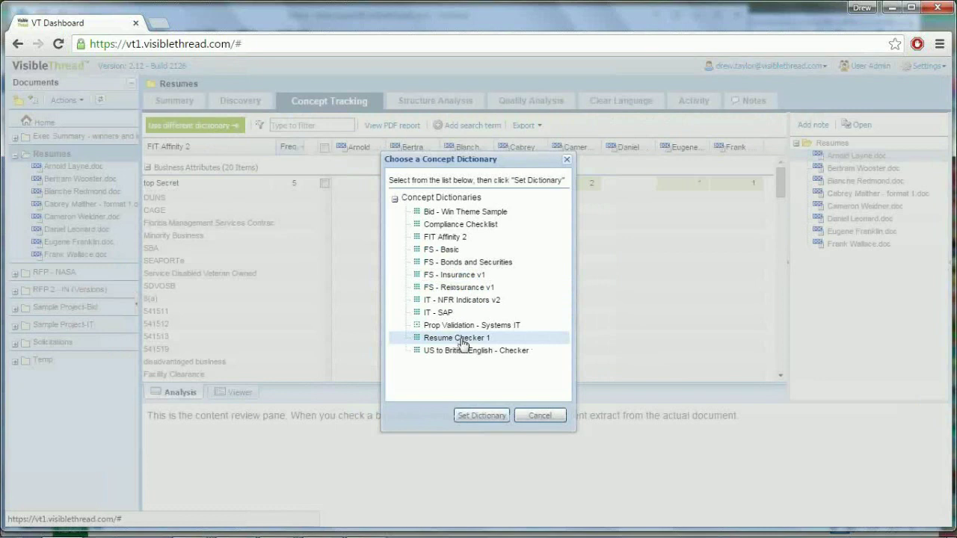
click(482, 415)
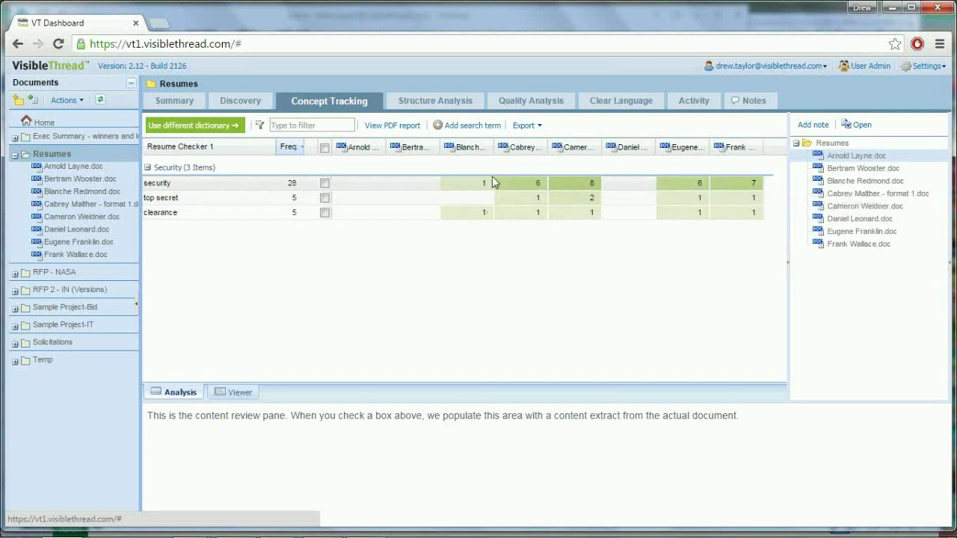
- Display the document extracts for the term "clearance" to examine them, and clear that selection
click(325, 213)
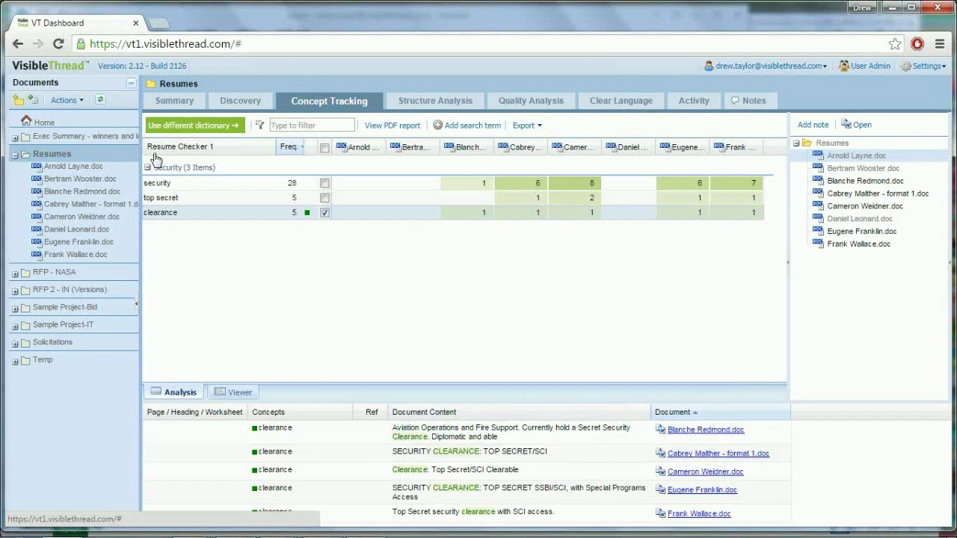
click(325, 214)
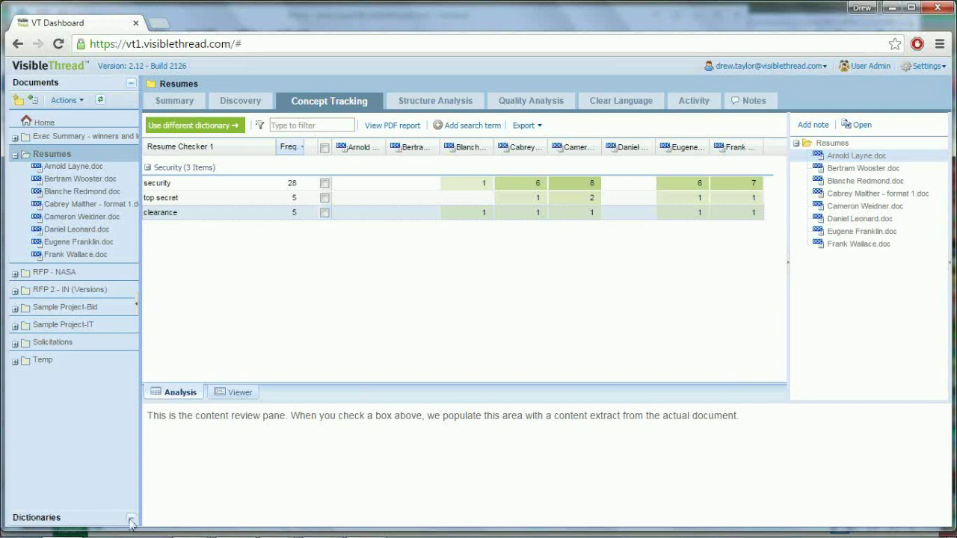
- Return to the Resume Checker 1 dictionary view and switch to the blank Book1 workbook in Excel
click(131, 519)
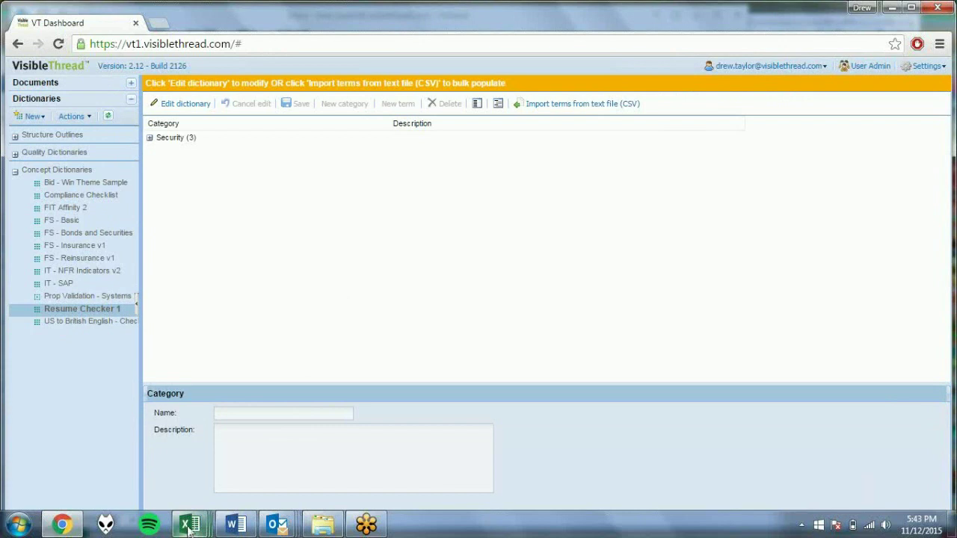
mouse_move(189, 528)
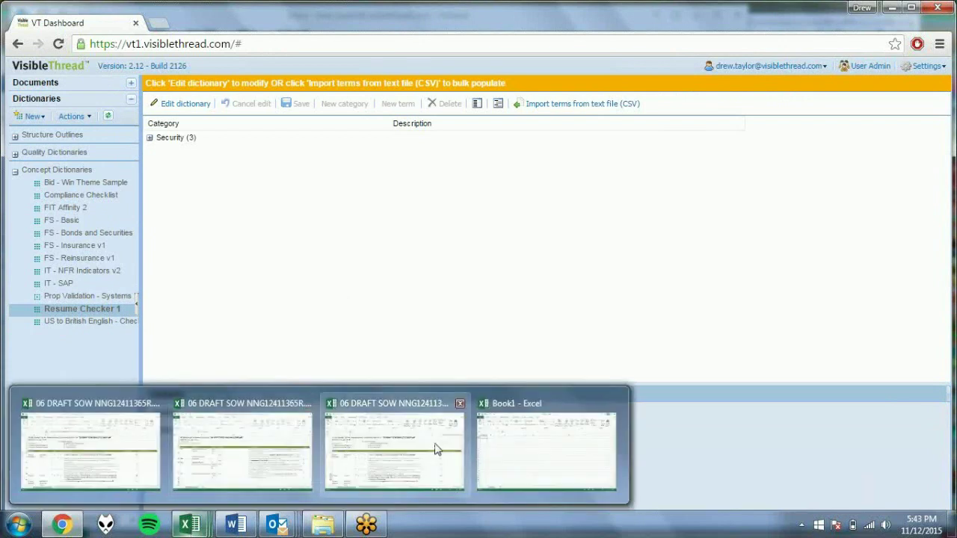
mouse_move(538, 449)
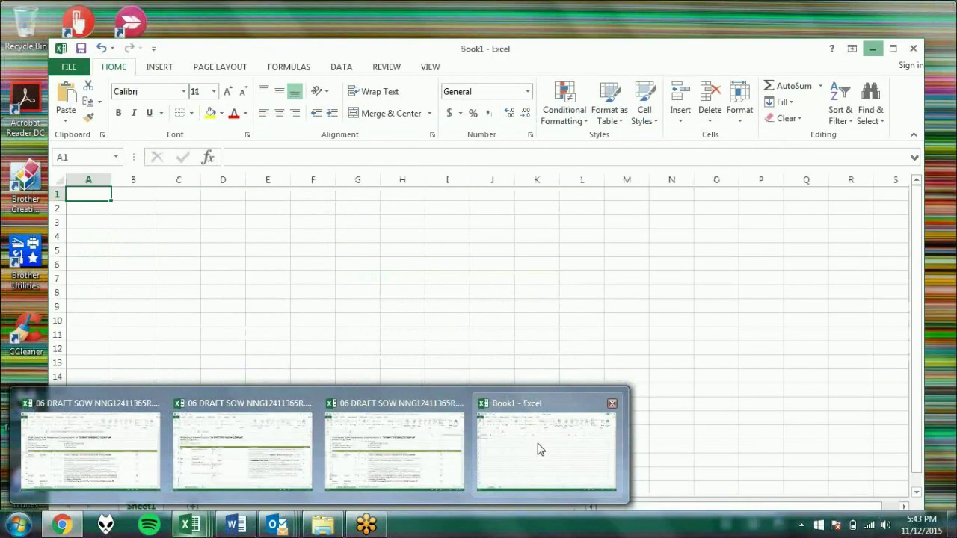
click(539, 447)
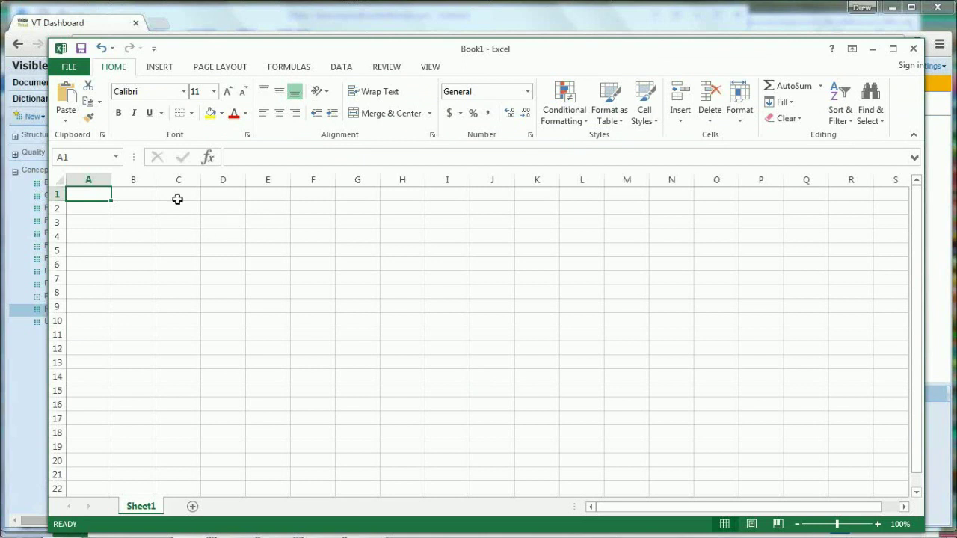
click(88, 176)
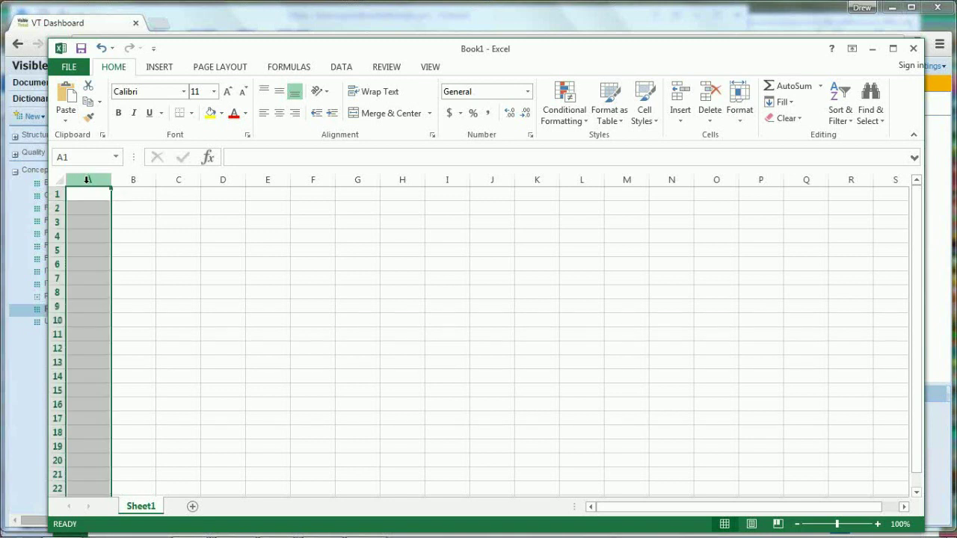
click(131, 179)
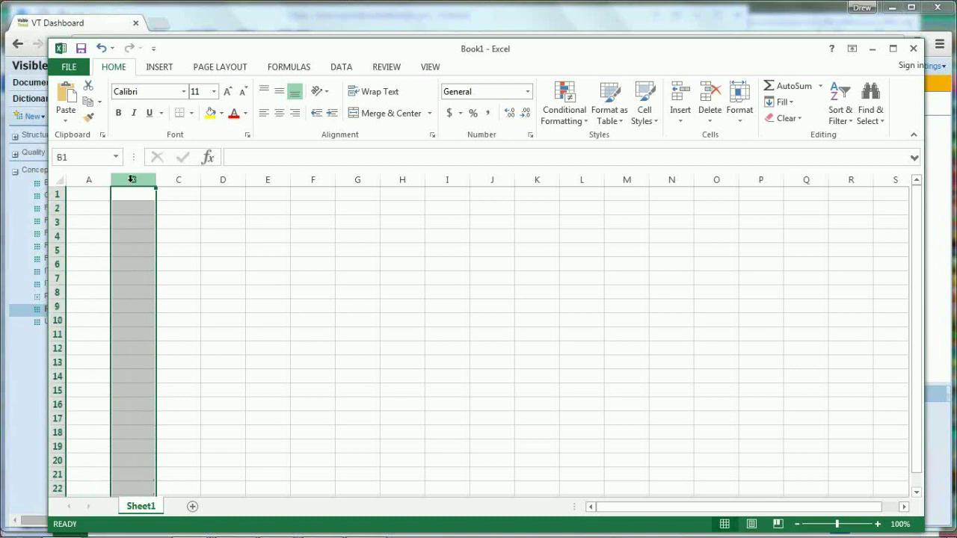
click(182, 172)
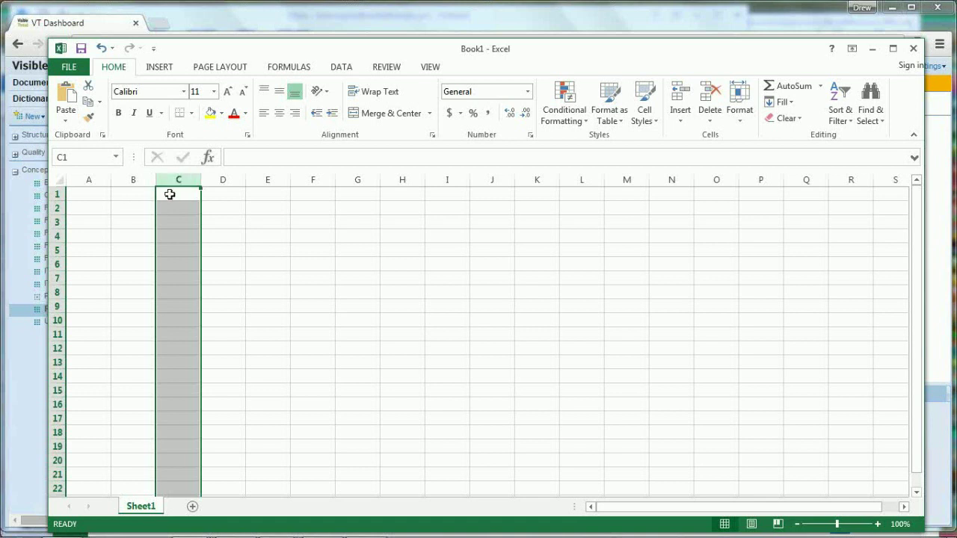
- Enter "technical" in cell A1 and the terms "java", "cloud" and "database" in cells B1 to B3
click(89, 195)
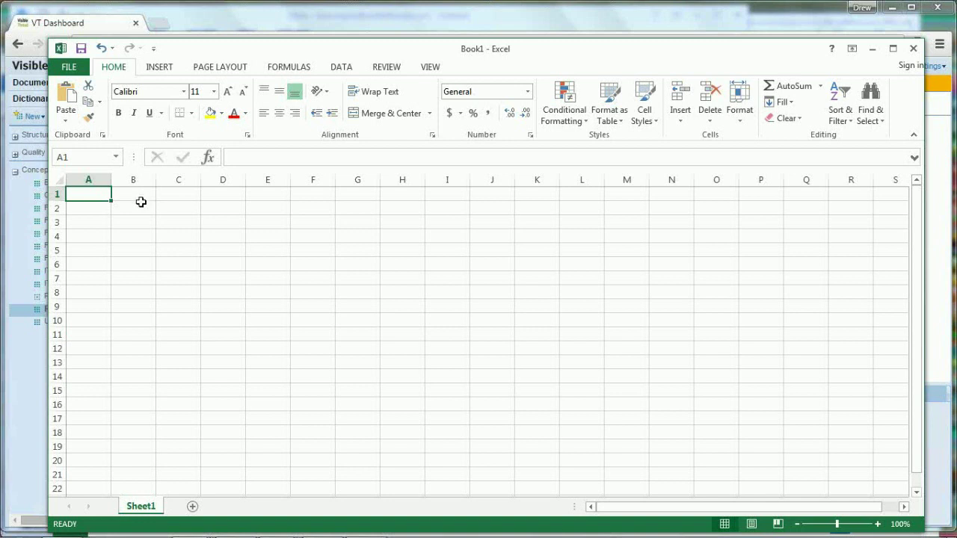
text(t)
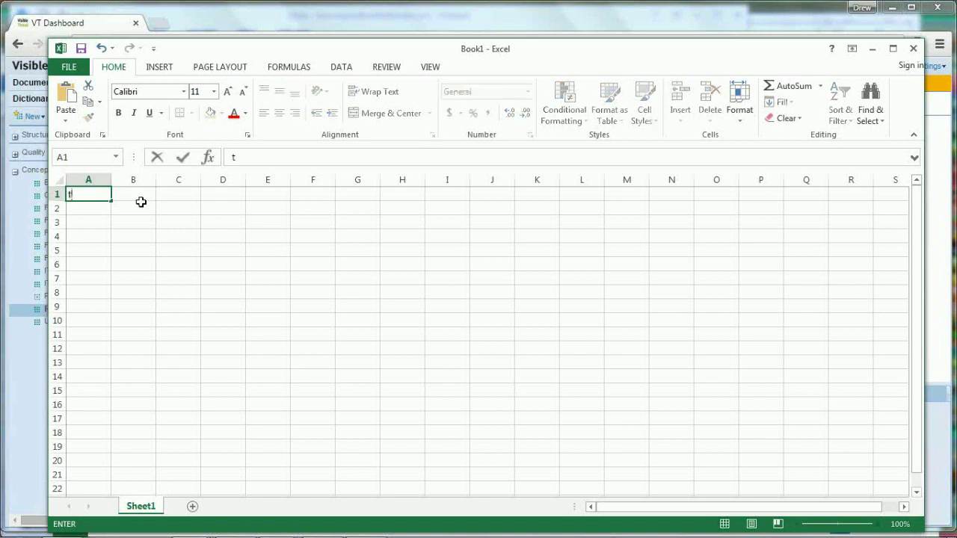
text(echnical)
key(Return)
click(127, 195)
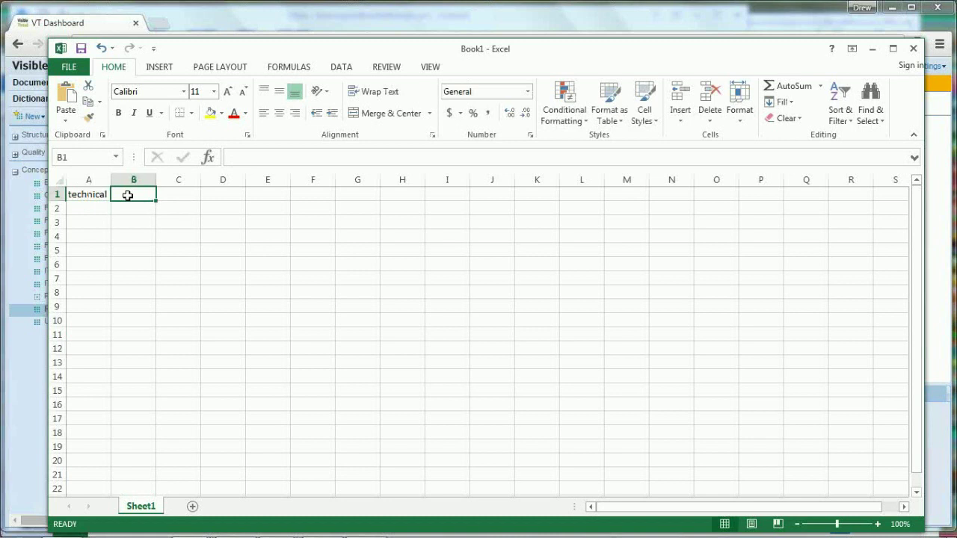
text(java)
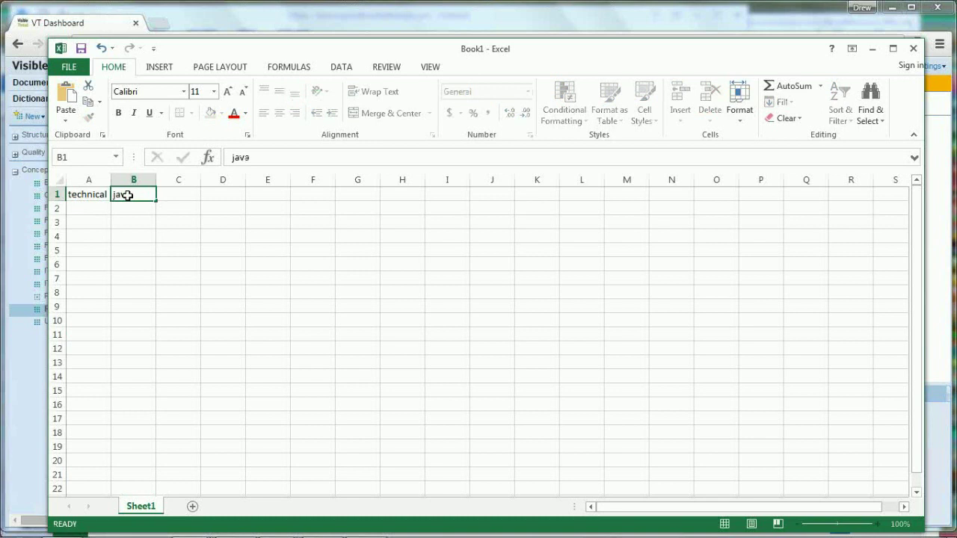
key(Return)
text(cloud)
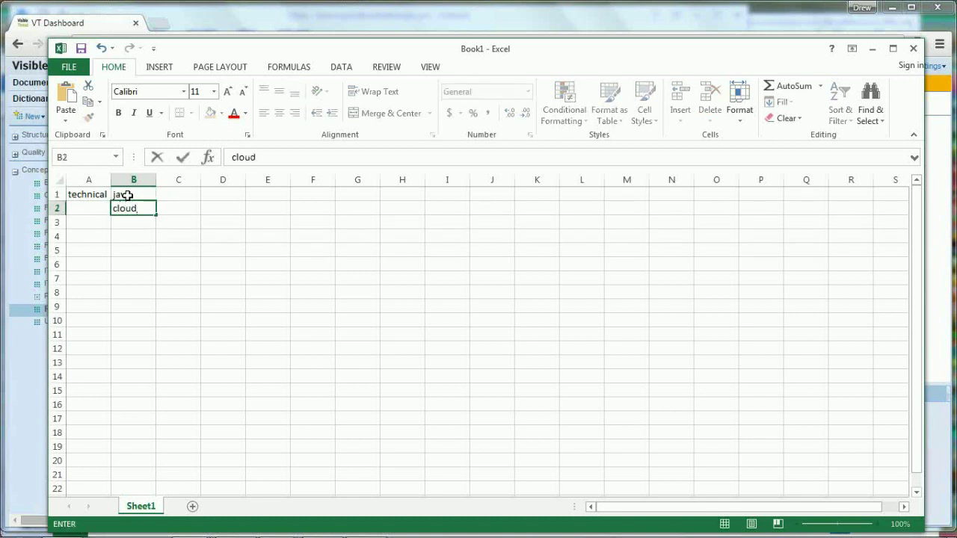
key(Return)
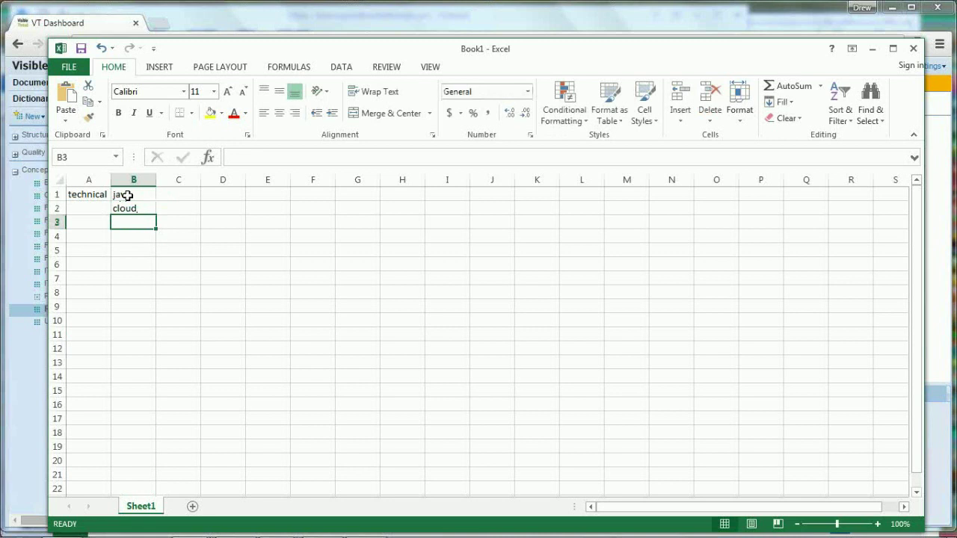
text(database)
key(Return)
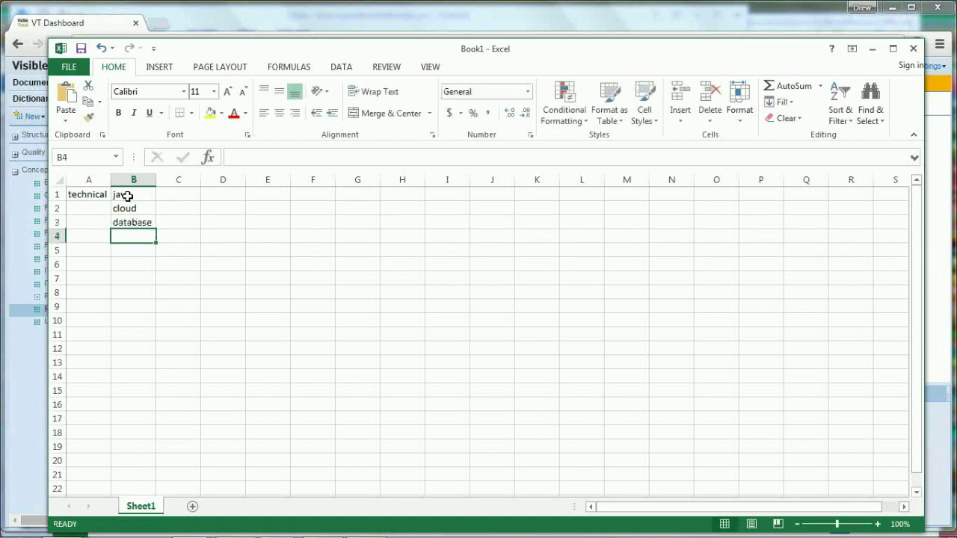
- Copy the category "technical" from A1 into A2 and A3 beside the remaining terms
click(89, 194)
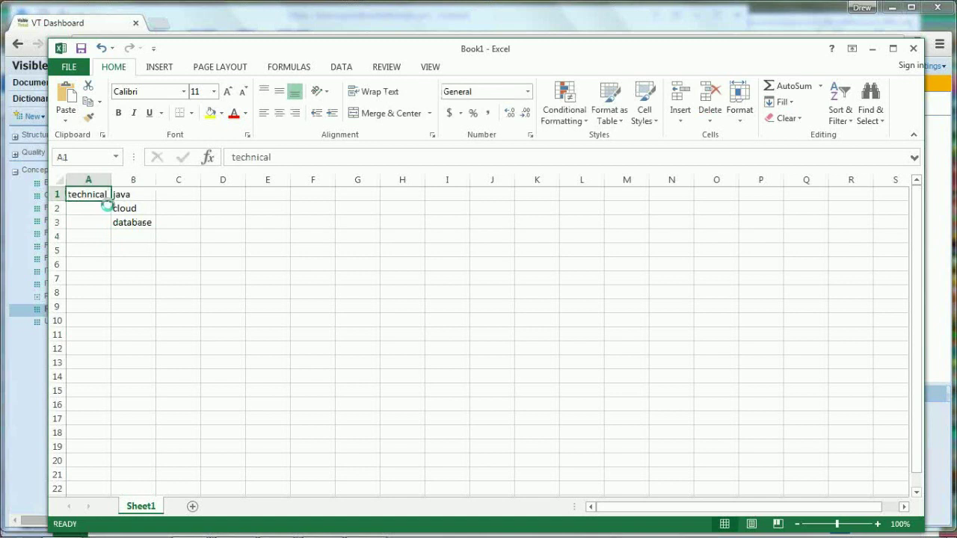
key(ctrl+c)
click(93, 205)
drag(94, 205, 94, 217)
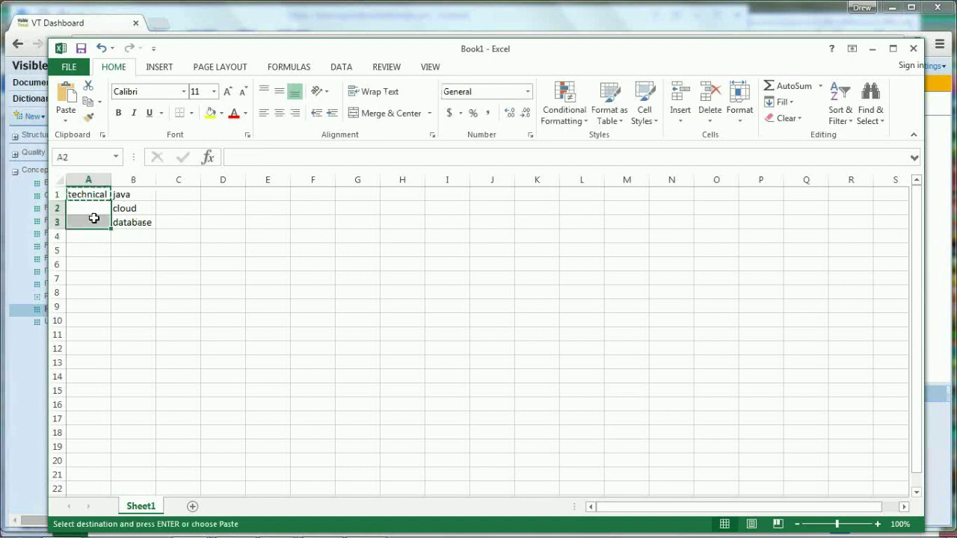
key(ctrl+v)
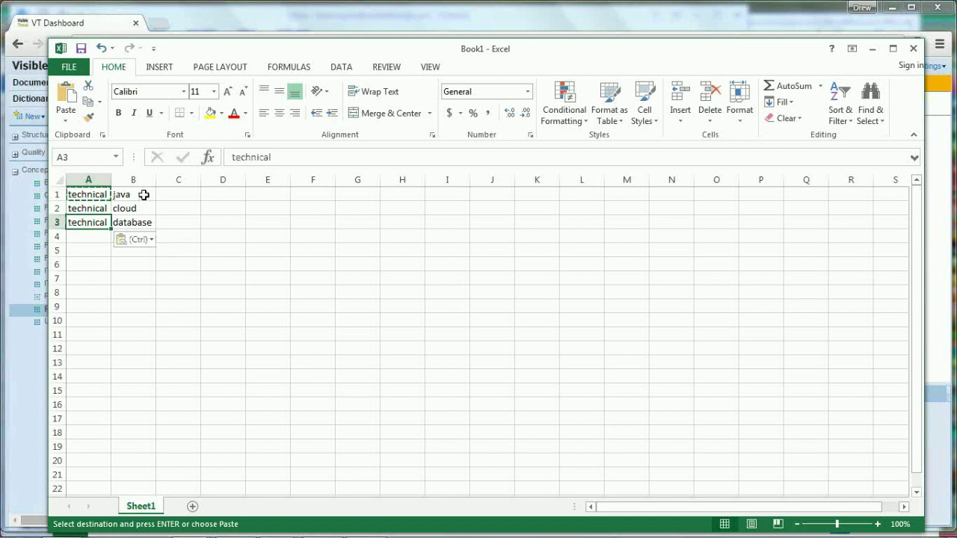
click(144, 194)
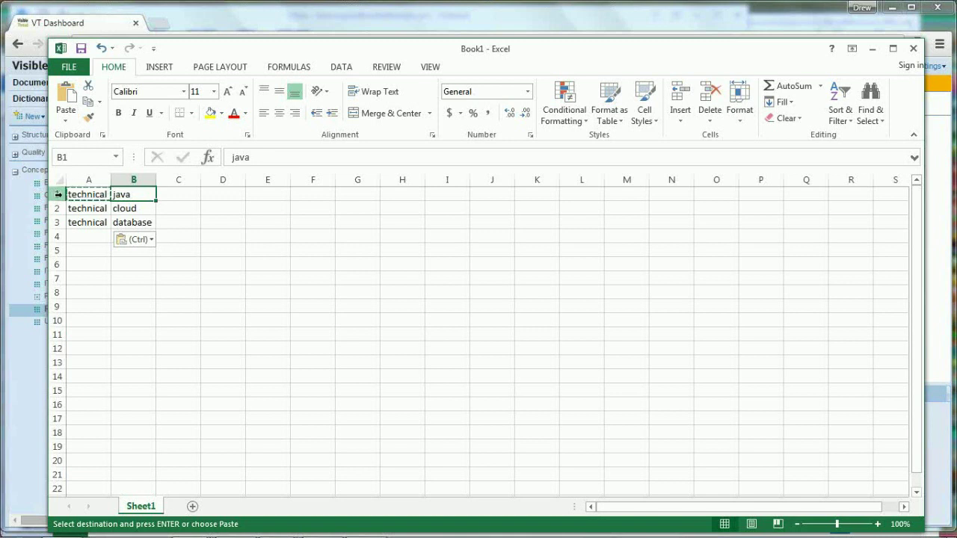
- Save the workbook to the Desktop as "Resume Tech Terms" in CSV (Comma delimited) format and switch back to VisibleThread
click(62, 67)
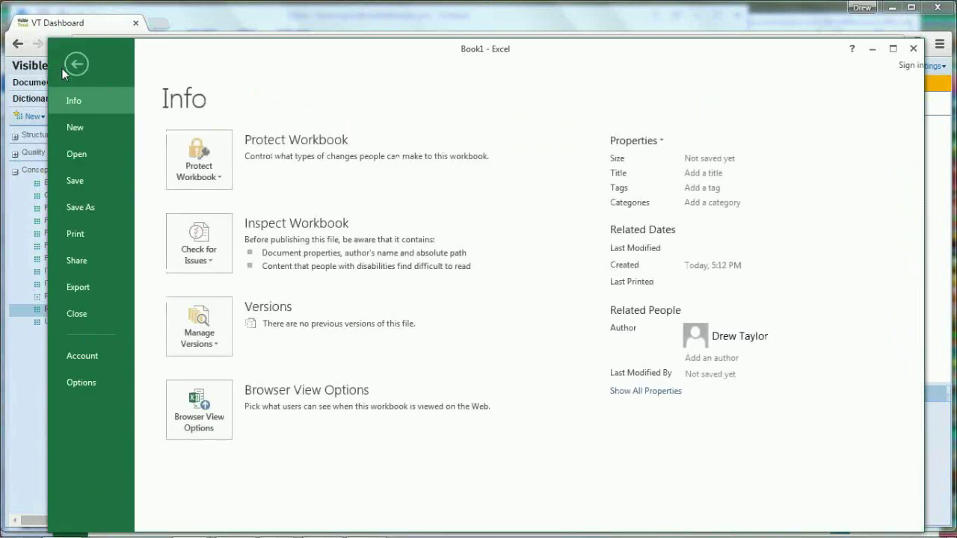
click(95, 206)
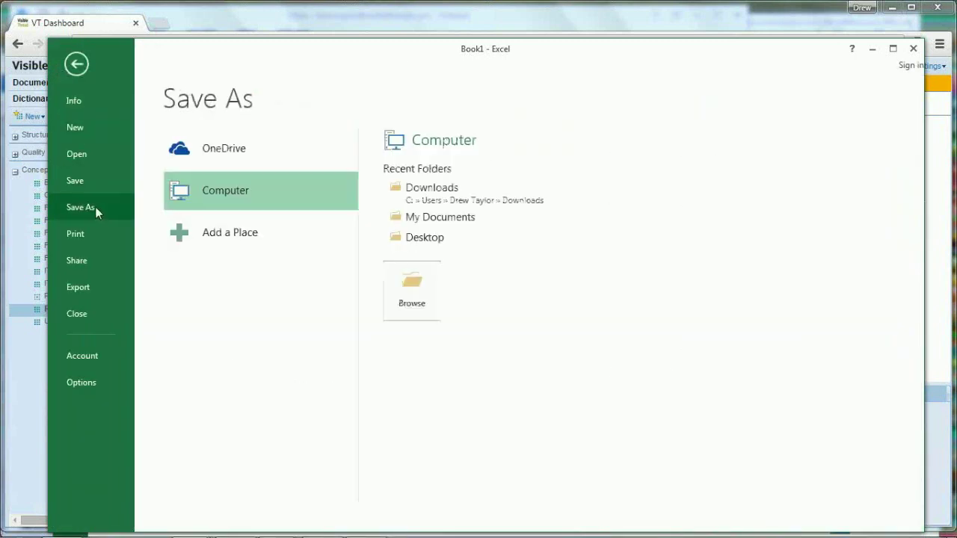
click(444, 239)
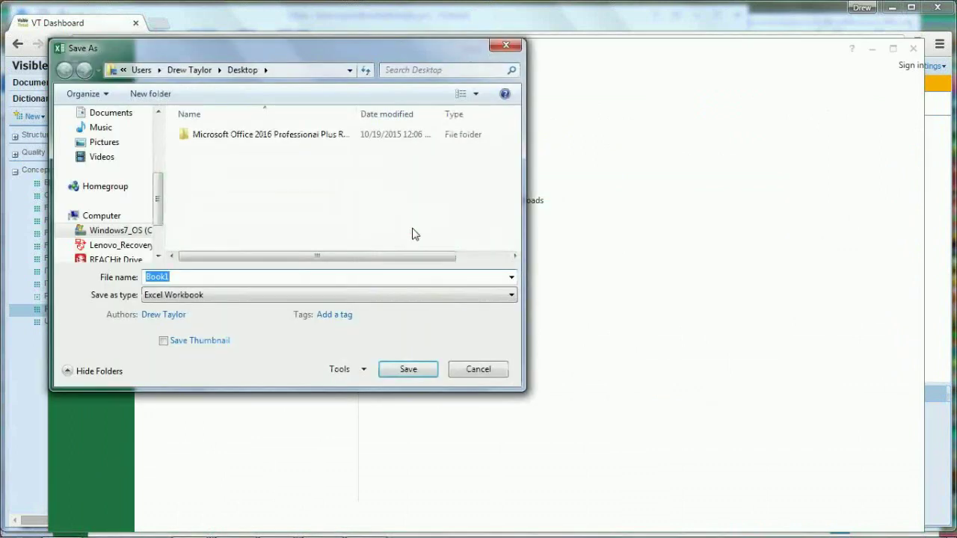
text(Resume Tech Terms)
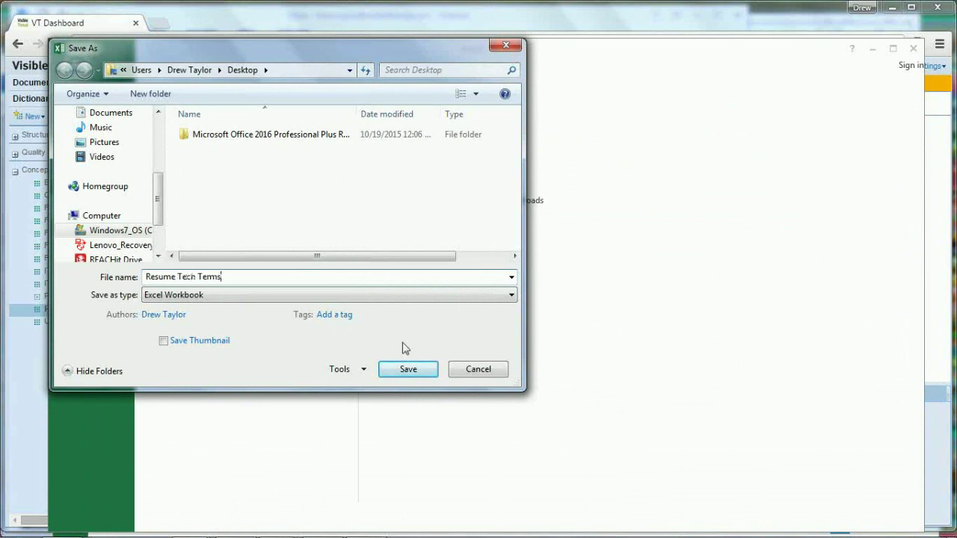
click(401, 295)
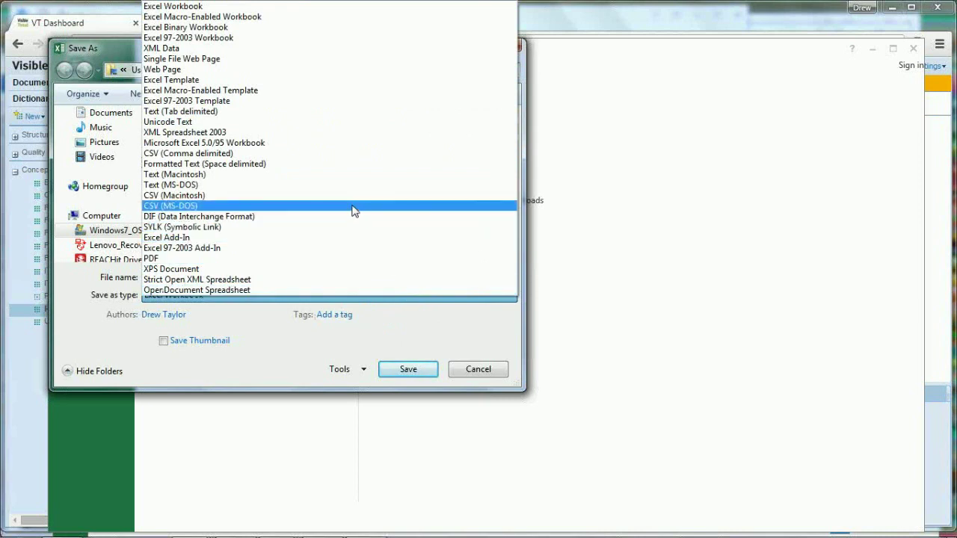
click(312, 157)
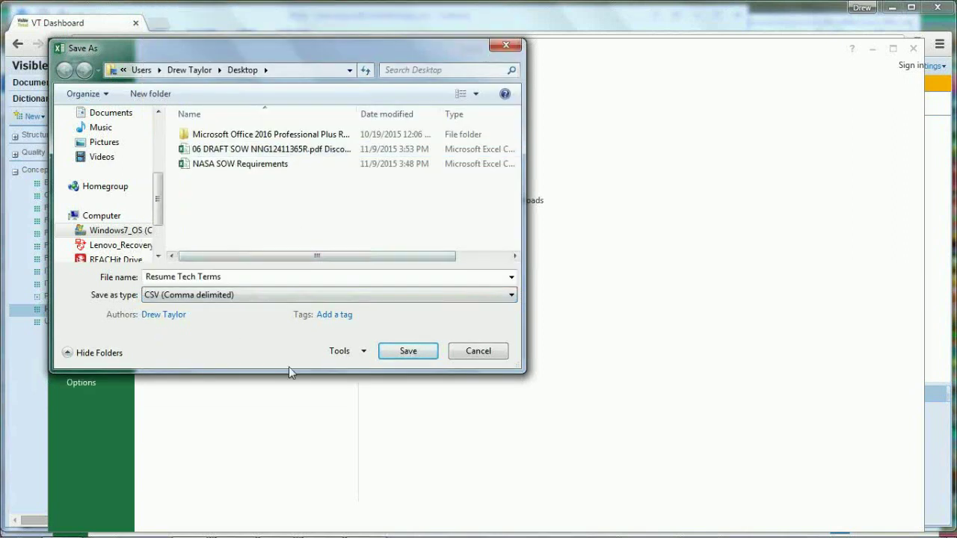
click(406, 351)
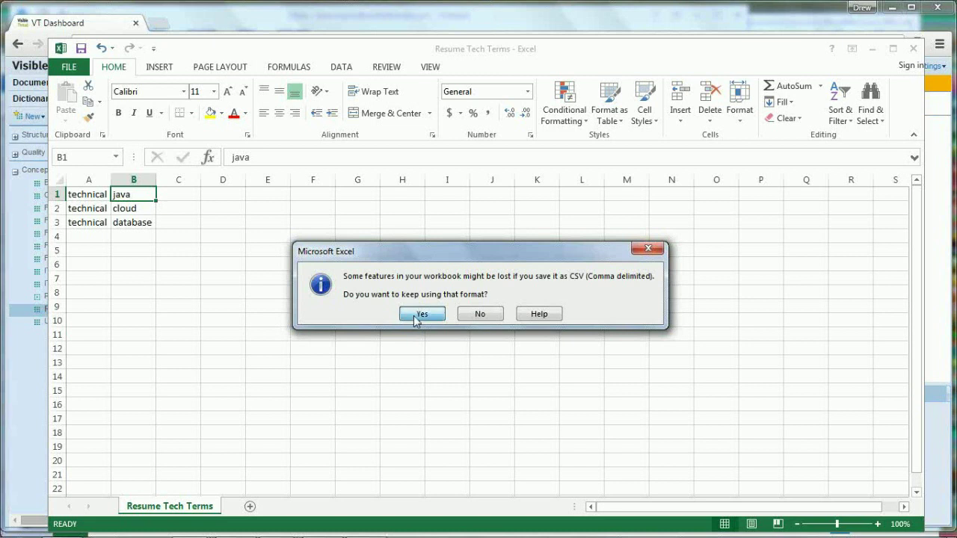
click(420, 315)
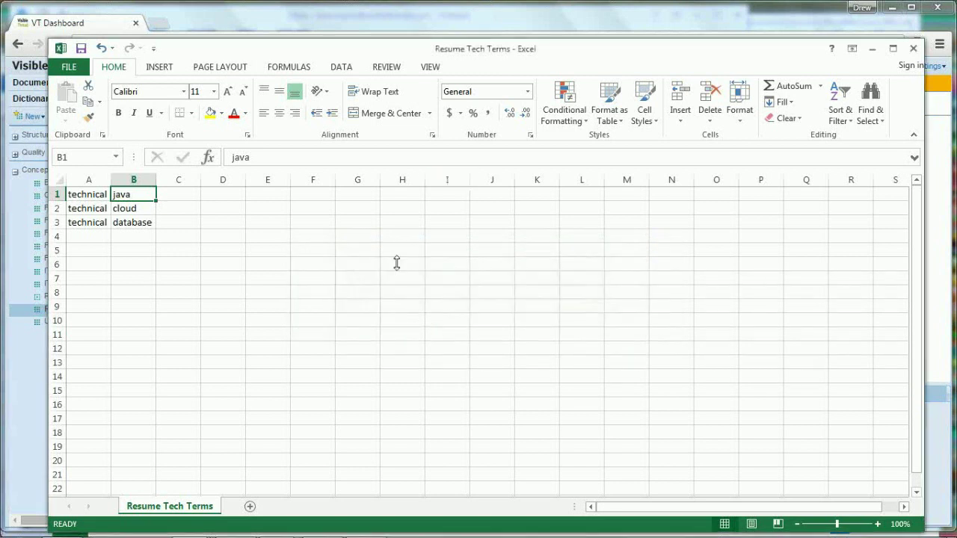
click(541, 18)
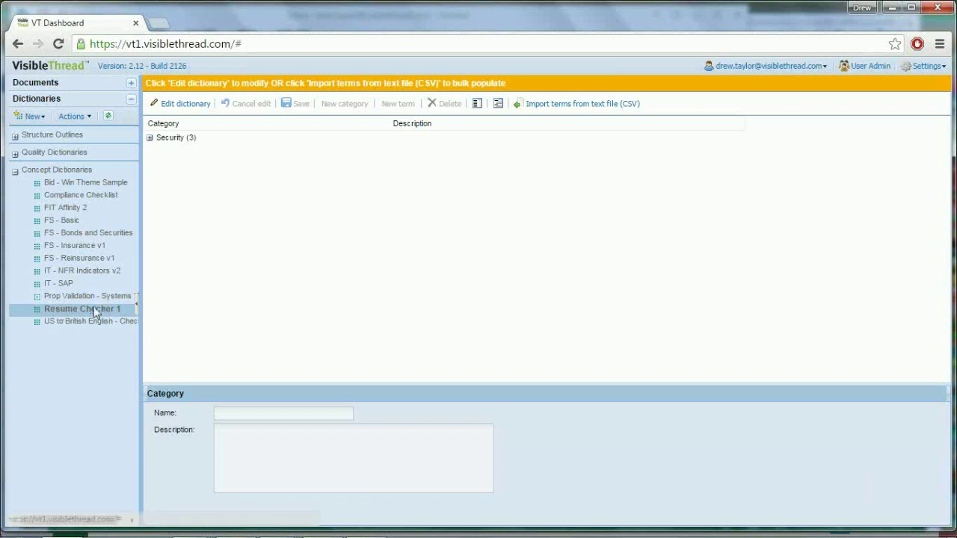
- Import the Resume Tech Terms CSV from the Desktop into the Resume Checker 1 dictionary and expand the Security and technical categories
click(589, 107)
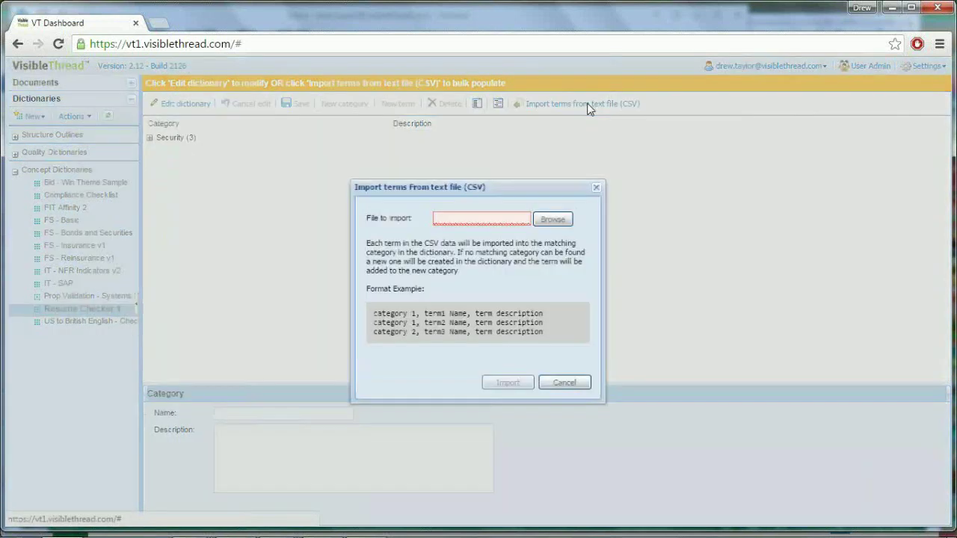
click(556, 222)
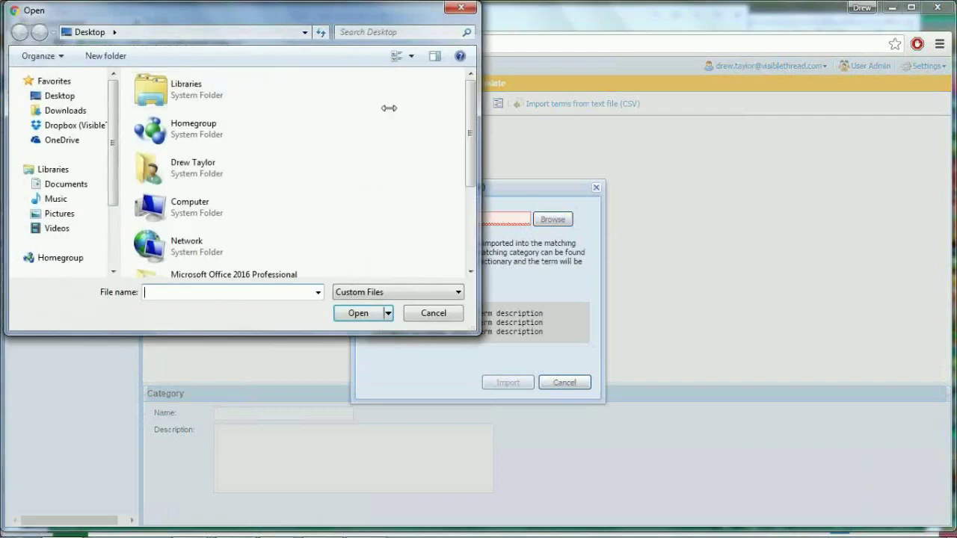
drag(474, 96, 472, 211)
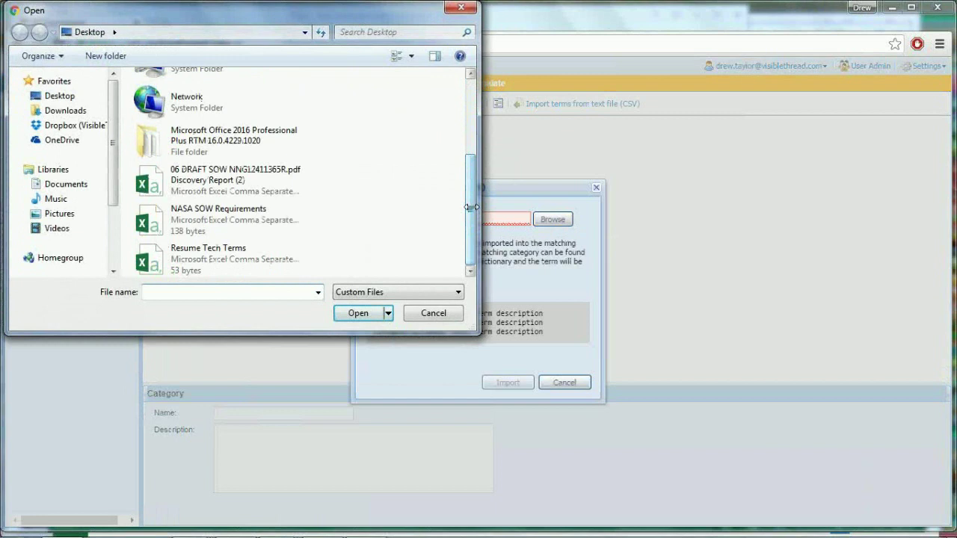
click(210, 256)
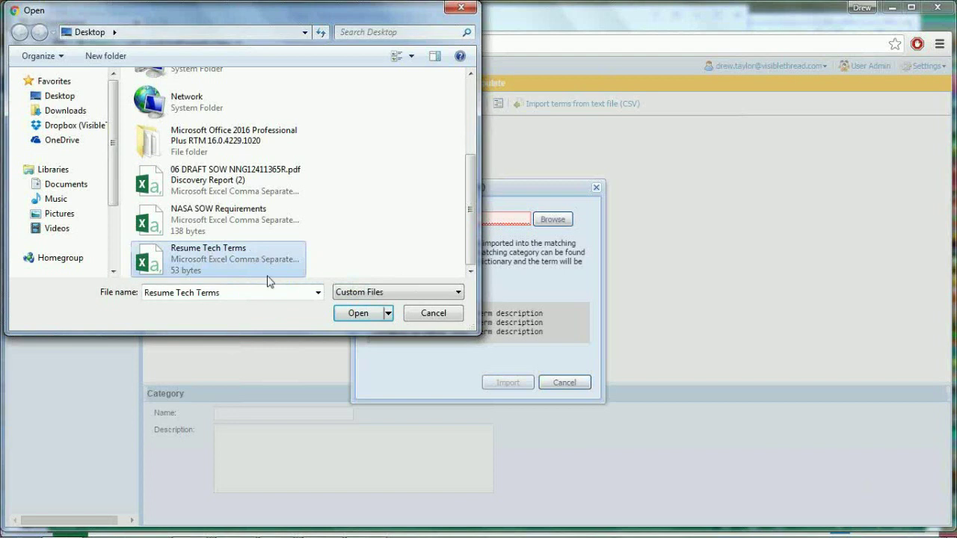
click(355, 311)
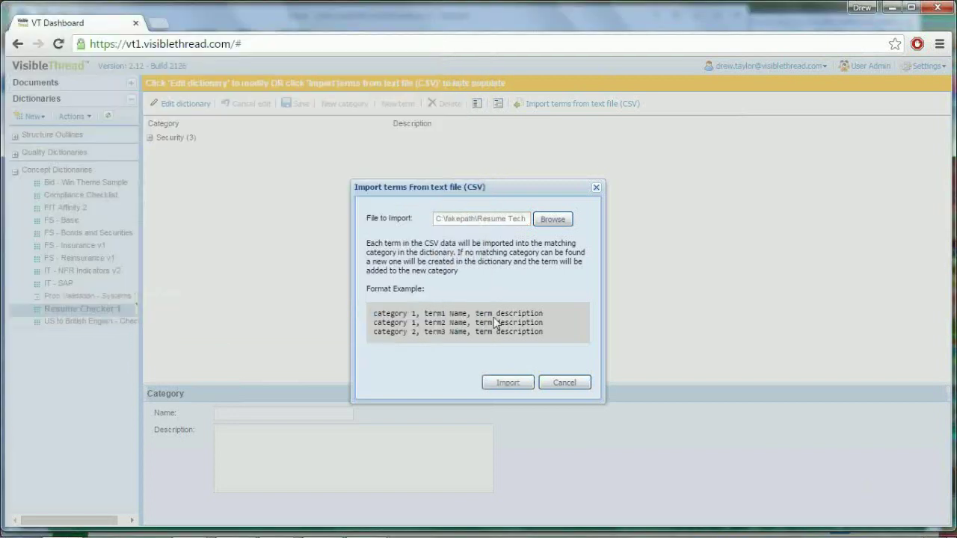
click(497, 381)
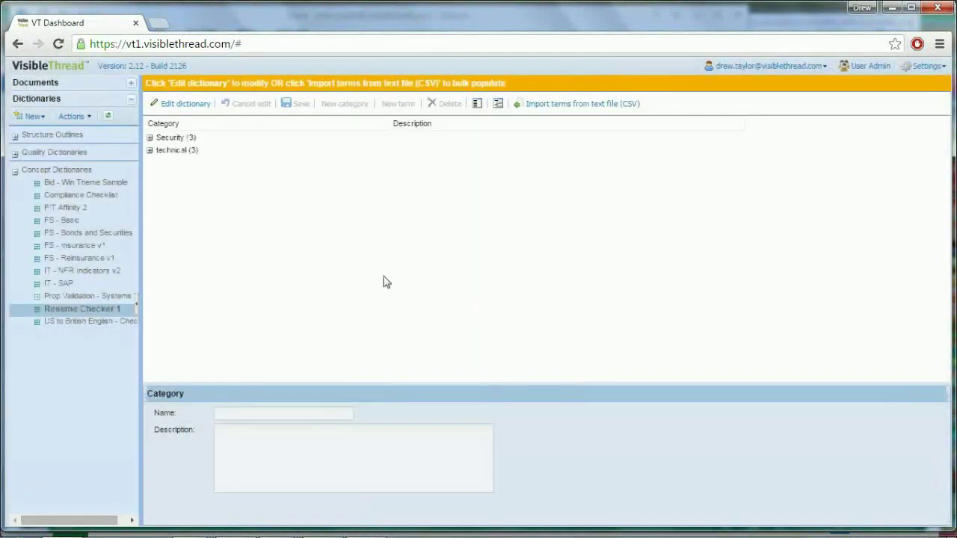
click(149, 137)
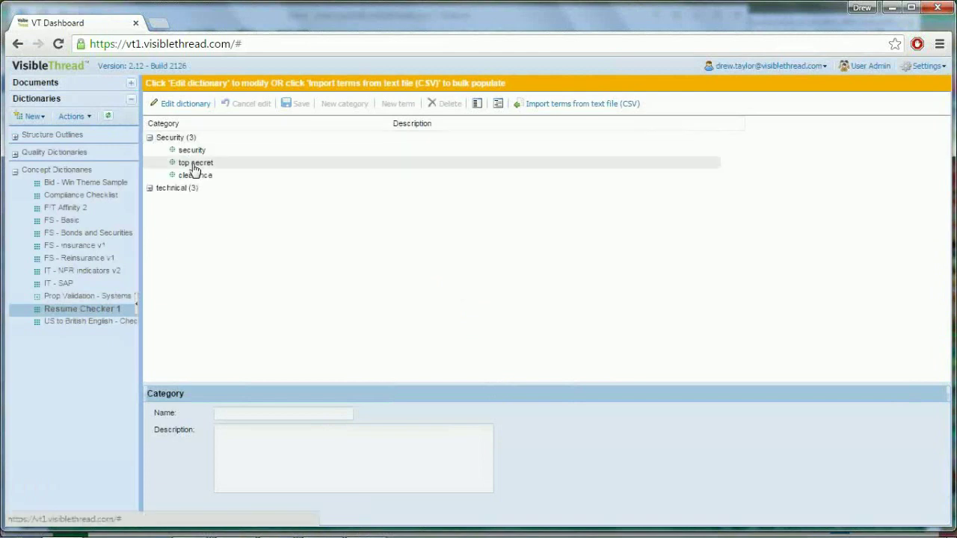
click(150, 188)
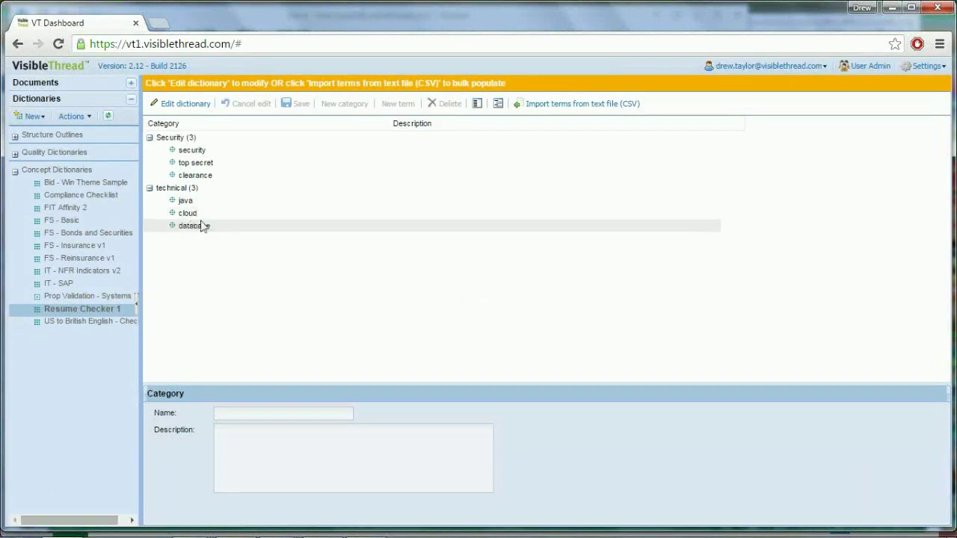
- Return to the document folders and open the Resumes folder
click(130, 87)
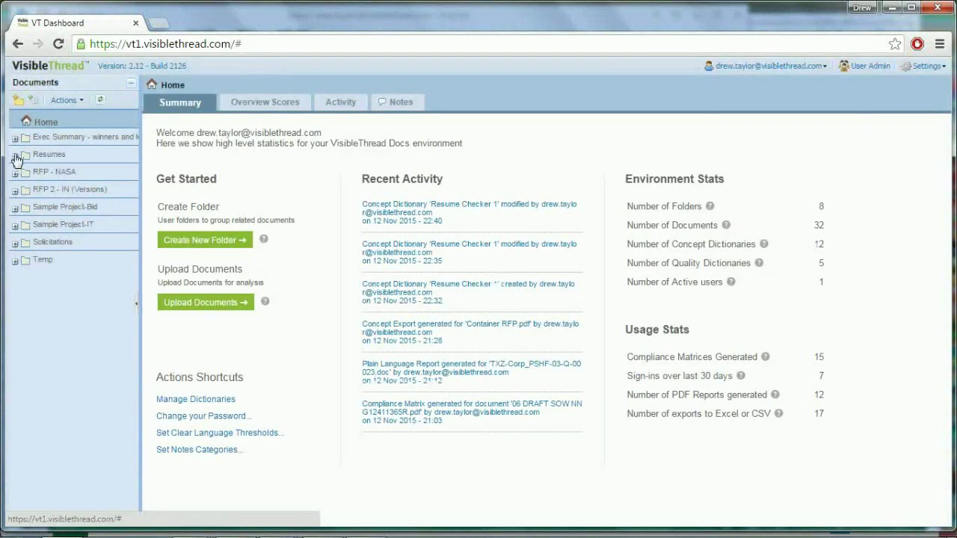
click(53, 155)
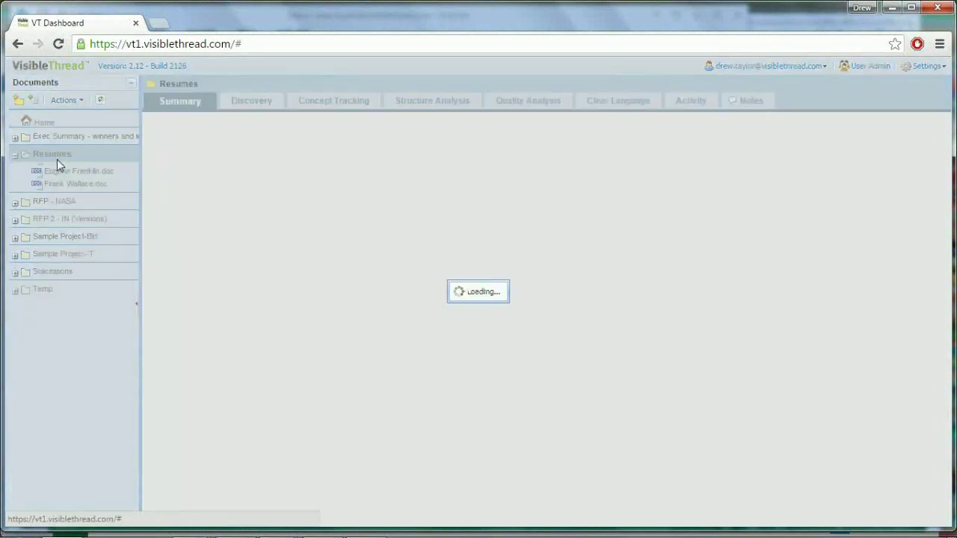